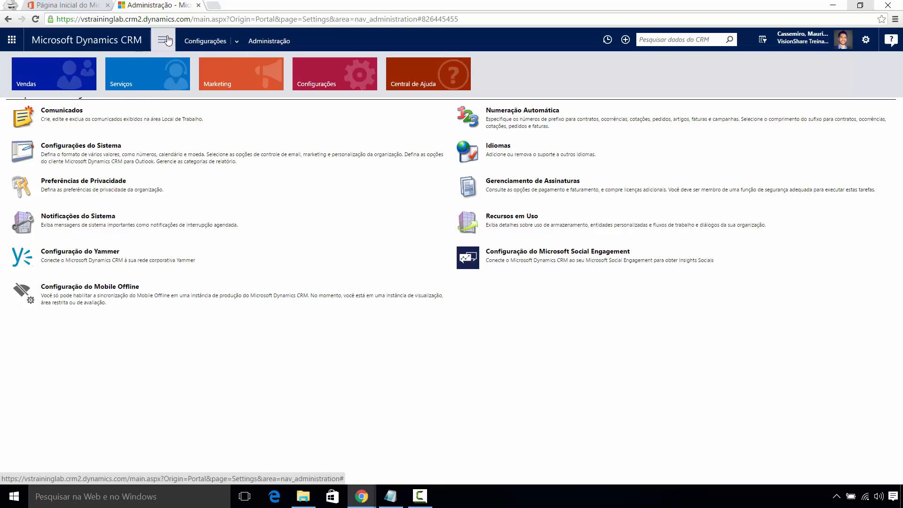
Step: Open the Importações list from Gerenciamento de Dados in the CRM system settings
{"action": "left_click", "coordinate": [337, 80]}
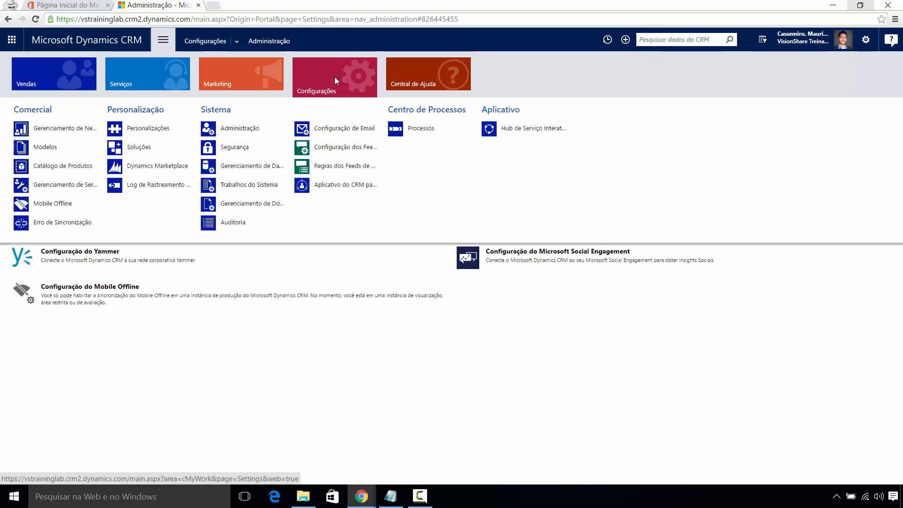
{"action": "left_click", "coordinate": [240, 168]}
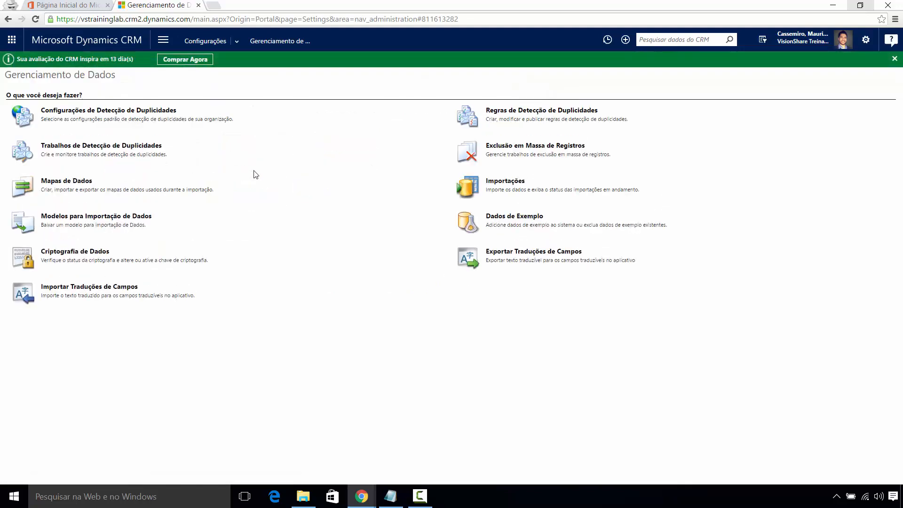
{"action": "left_click", "coordinate": [501, 184]}
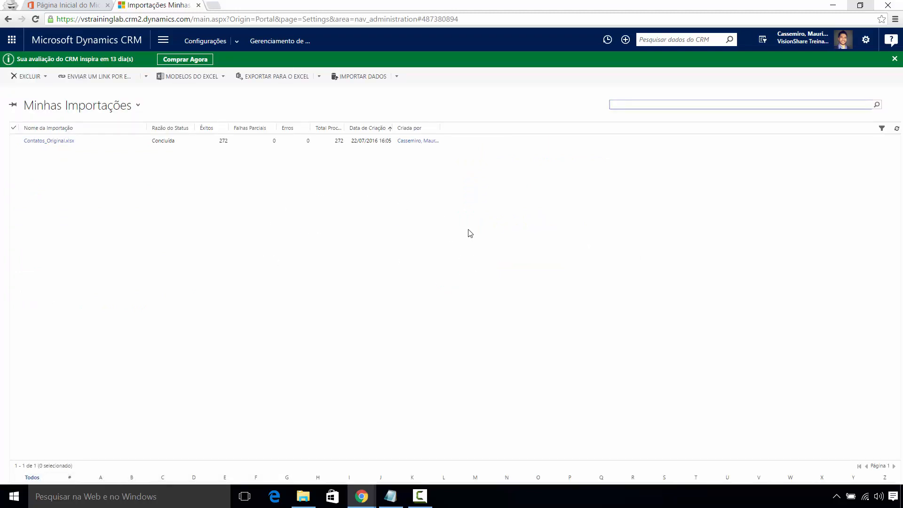
Step: Open the Empresas workbook from the Dynamics CRM 2016 folder in File Explorer and widen the Endereço 1: Cidade column
{"action": "left_click", "coordinate": [304, 496]}
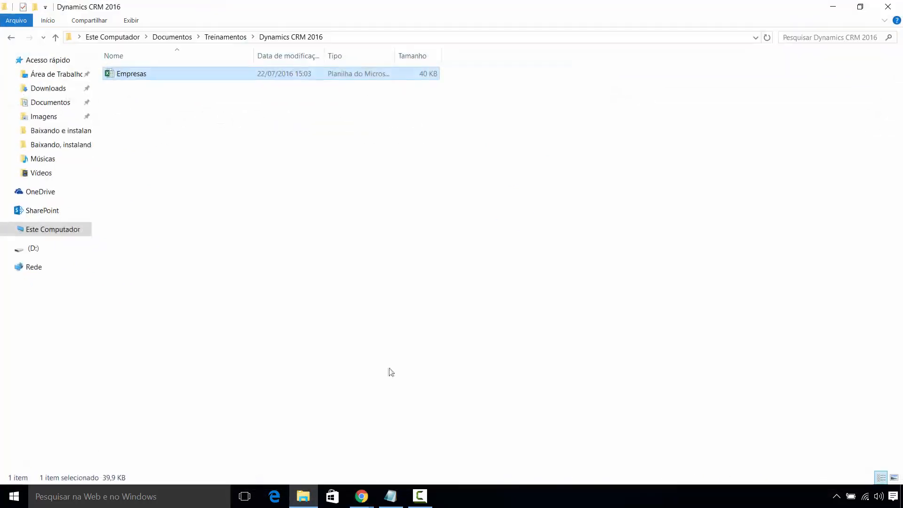
{"action": "double_click", "coordinate": [136, 77]}
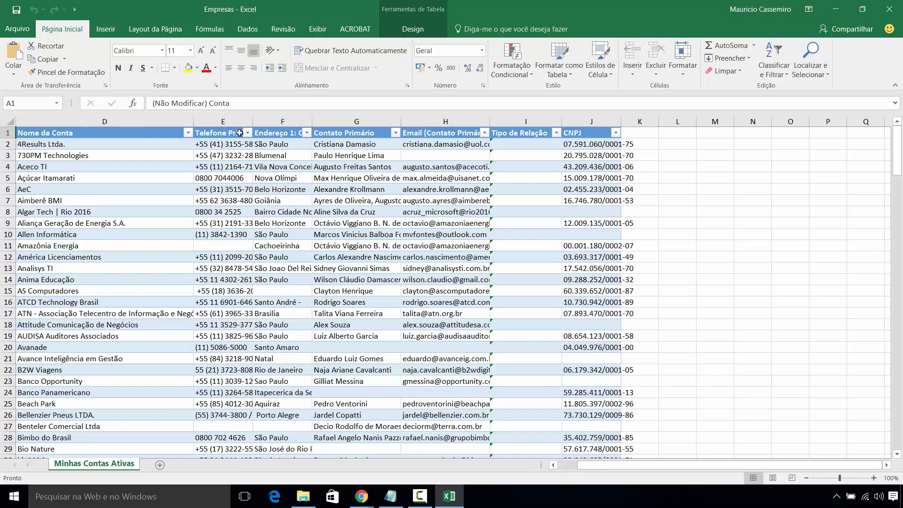
{"action": "left_click_drag", "start_coordinate": [313, 122], "coordinate": [380, 115]}
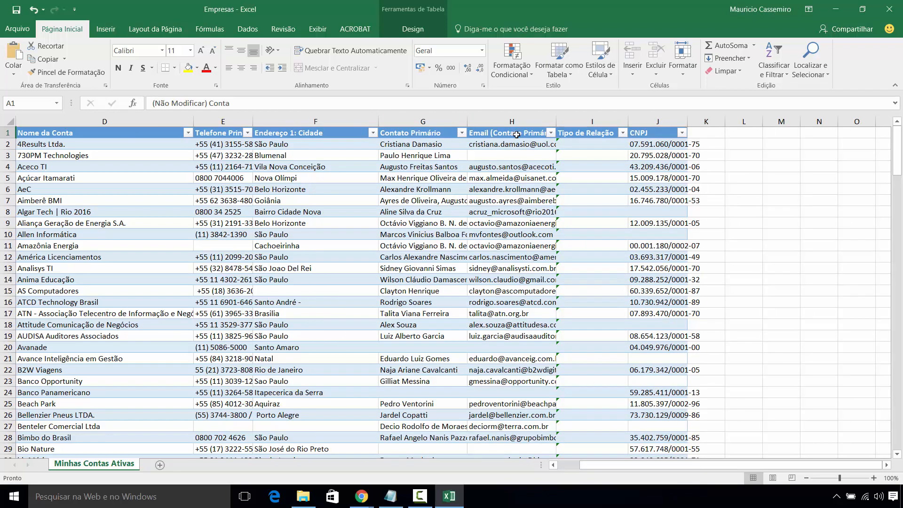
Step: Examine the Email (Contato Primário) and Tipo de Relação headers in the workbook and minimize its window
{"action": "left_click", "coordinate": [518, 135]}
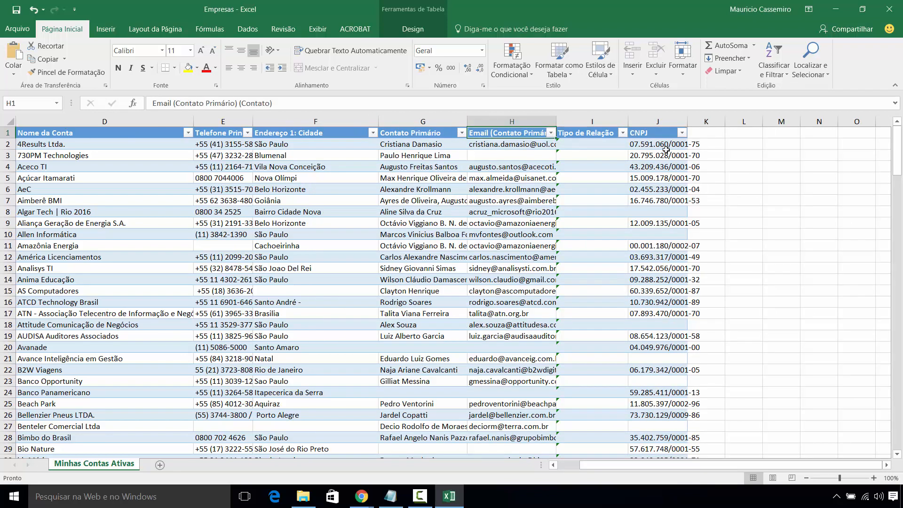
{"action": "left_click", "coordinate": [606, 134]}
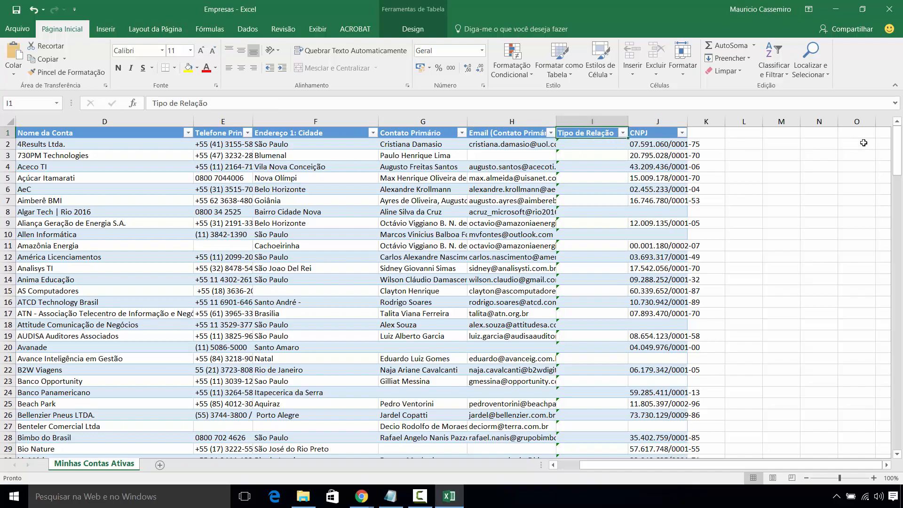
{"action": "left_click_drag", "start_coordinate": [899, 144], "coordinate": [898, 122]}
{"action": "left_click", "coordinate": [835, 9]}
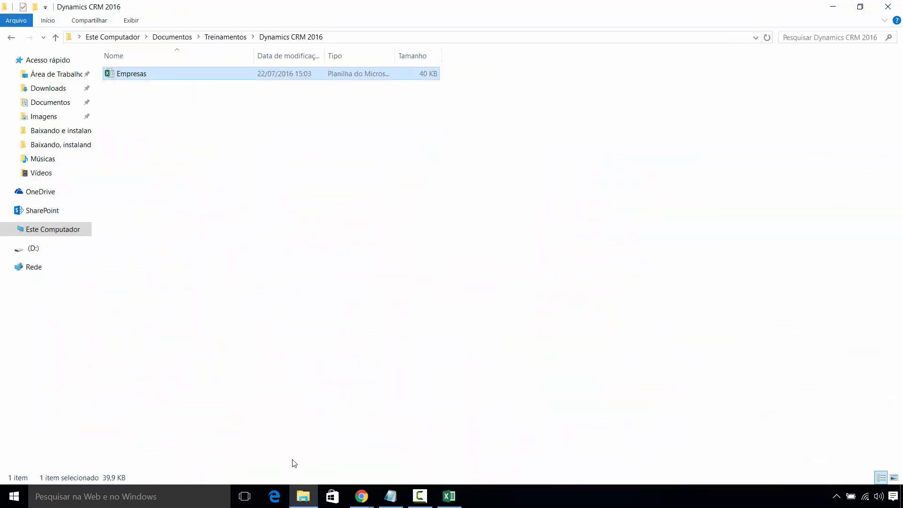
Step: Switch to the CRM imports window in Chrome and open the copied CRM base address in a new browser tab
{"action": "left_click", "coordinate": [361, 496]}
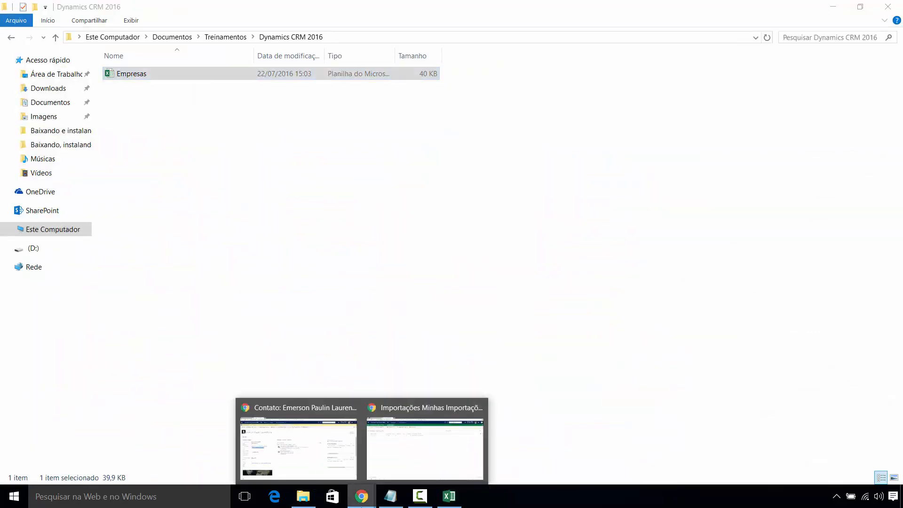
{"action": "left_click", "coordinate": [425, 458]}
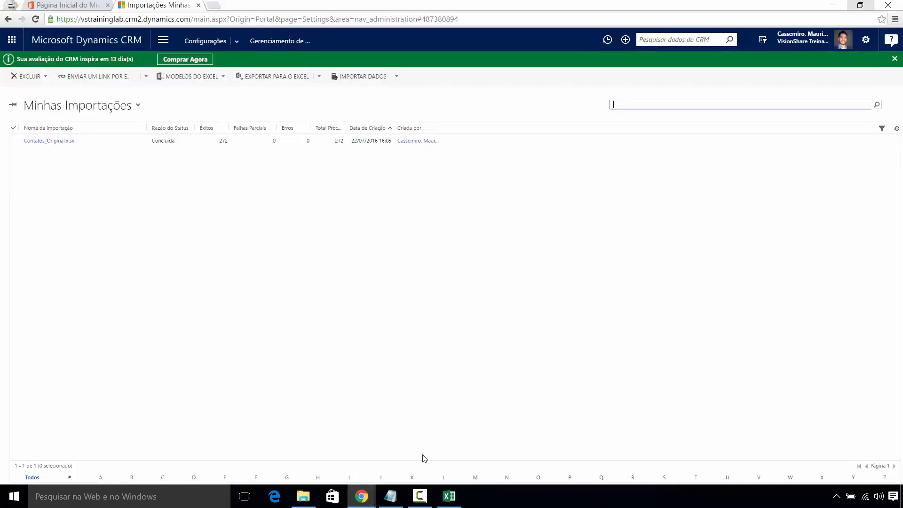
{"action": "left_click_drag", "start_coordinate": [188, 18], "coordinate": [31, 23]}
{"action": "right_click", "coordinate": [115, 19]}
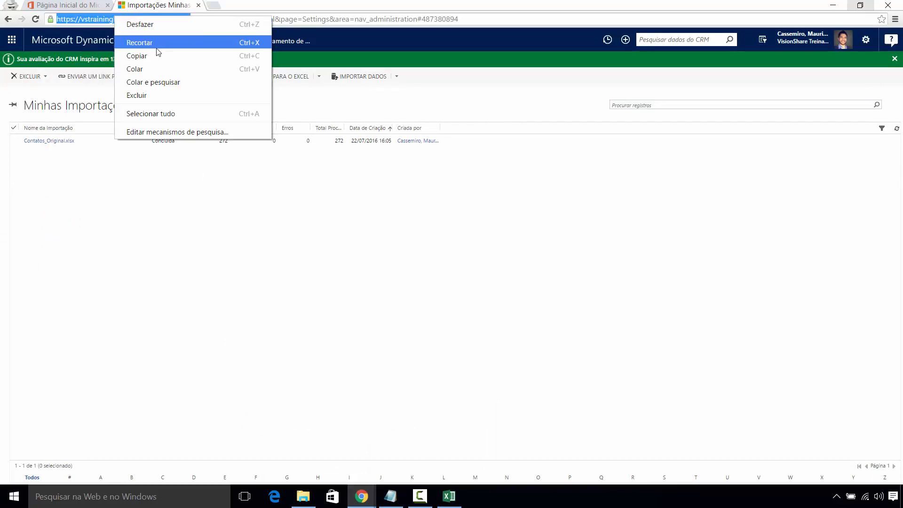
{"action": "left_click", "coordinate": [161, 57]}
{"action": "left_click", "coordinate": [214, 6]}
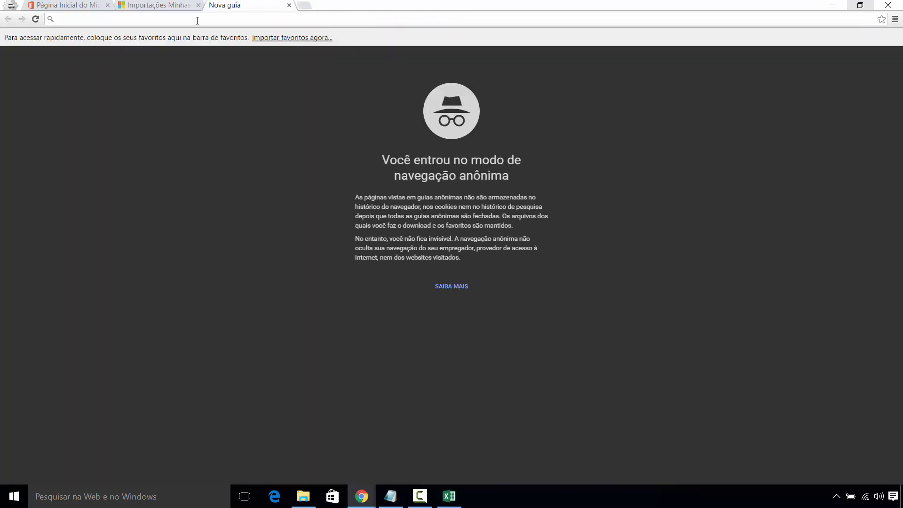
{"action": "right_click", "coordinate": [199, 19]}
{"action": "left_click", "coordinate": [244, 86]}
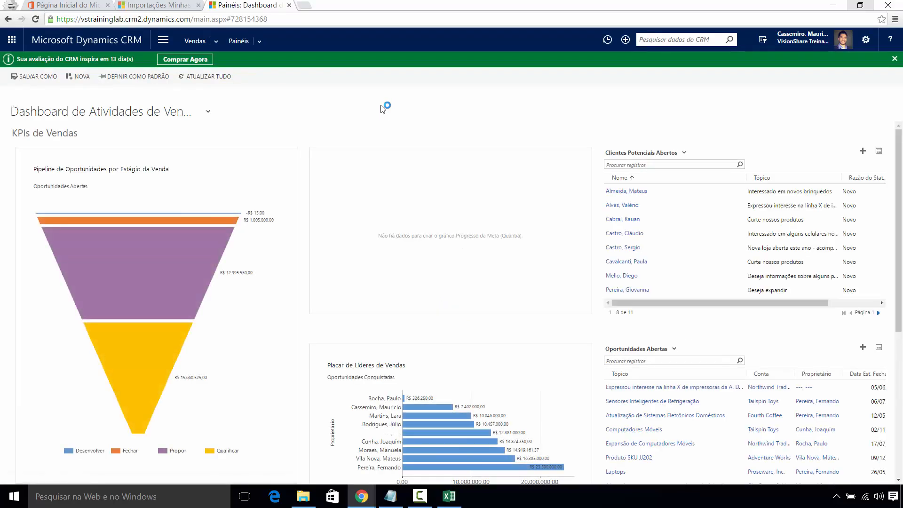
Step: Go to the Contas list in the Vendas area and open a blank new account form
{"action": "left_click", "coordinate": [162, 41]}
{"action": "left_click", "coordinate": [53, 75]}
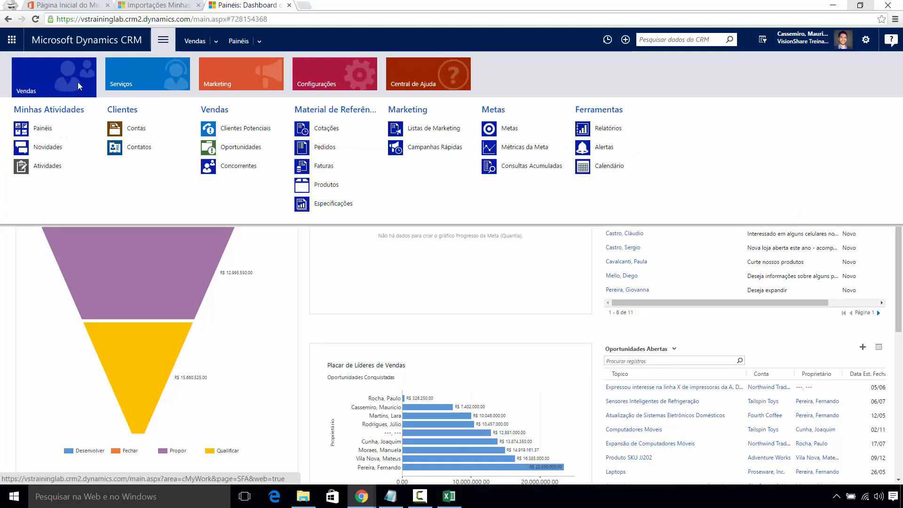
{"action": "left_click", "coordinate": [151, 131]}
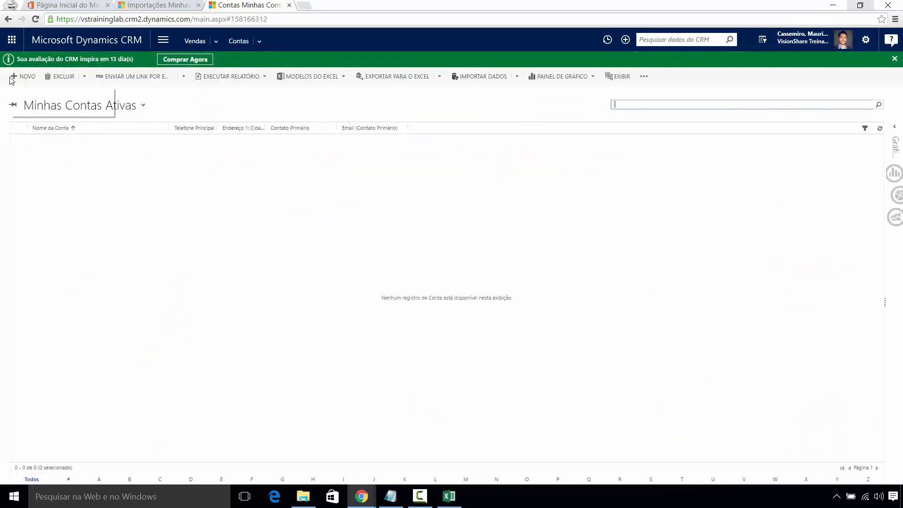
{"action": "left_click", "coordinate": [27, 78]}
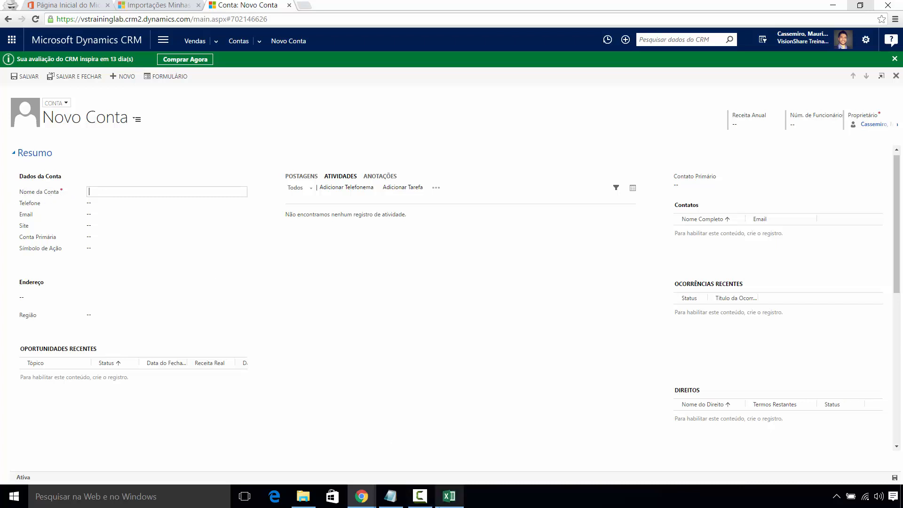
Step: Compare the column headers in the Empresas workbook with the field labels on the new account form
{"action": "left_click", "coordinate": [447, 503]}
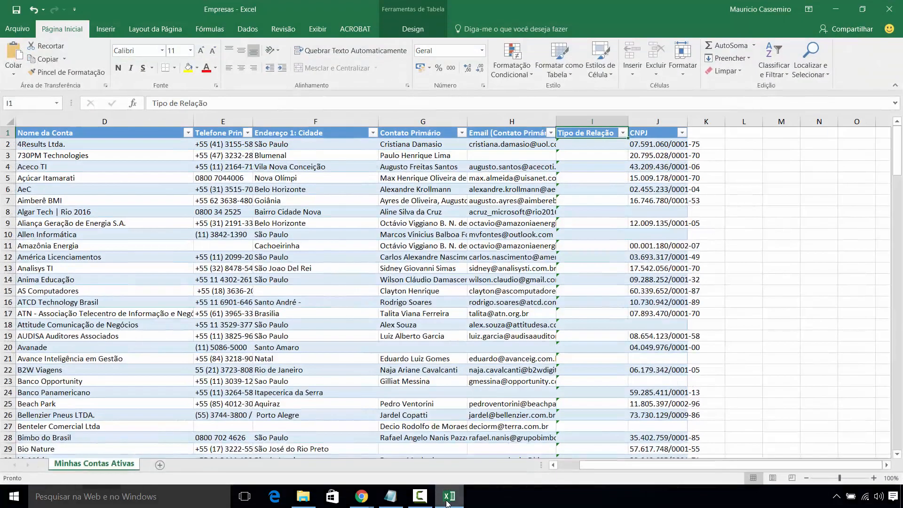
{"action": "left_click", "coordinate": [447, 502]}
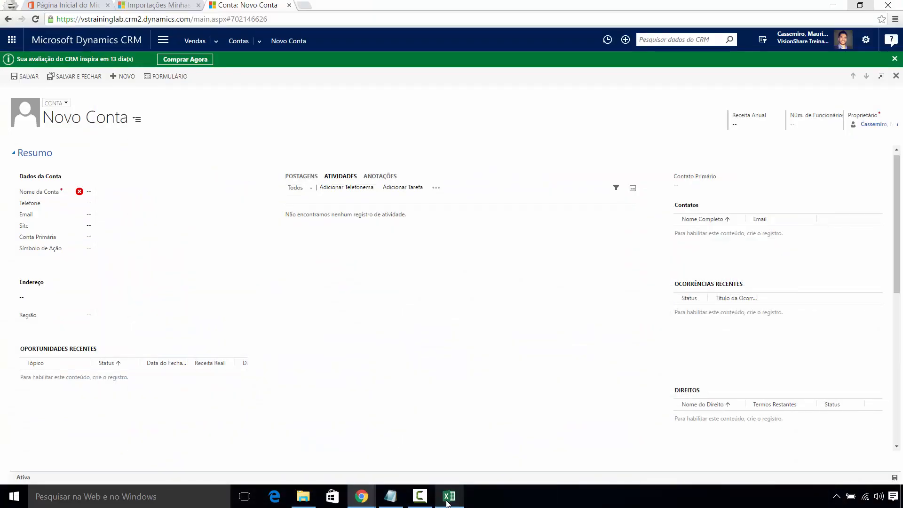
{"action": "left_click", "coordinate": [447, 503]}
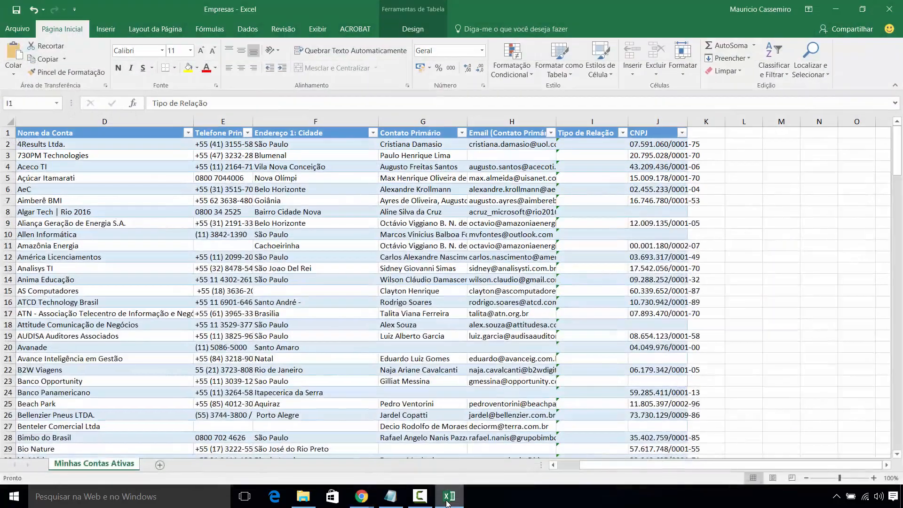
{"action": "left_click", "coordinate": [447, 503]}
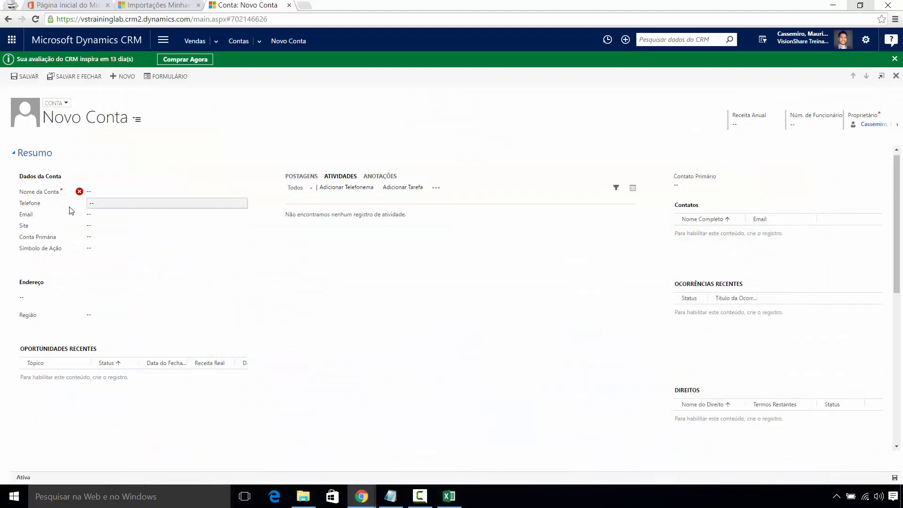
{"action": "left_click", "coordinate": [451, 500]}
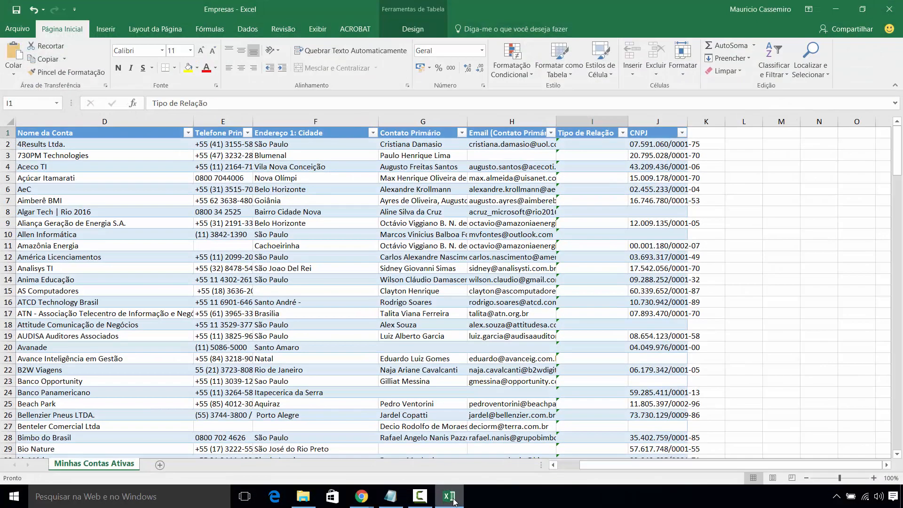
{"action": "left_click", "coordinate": [453, 501]}
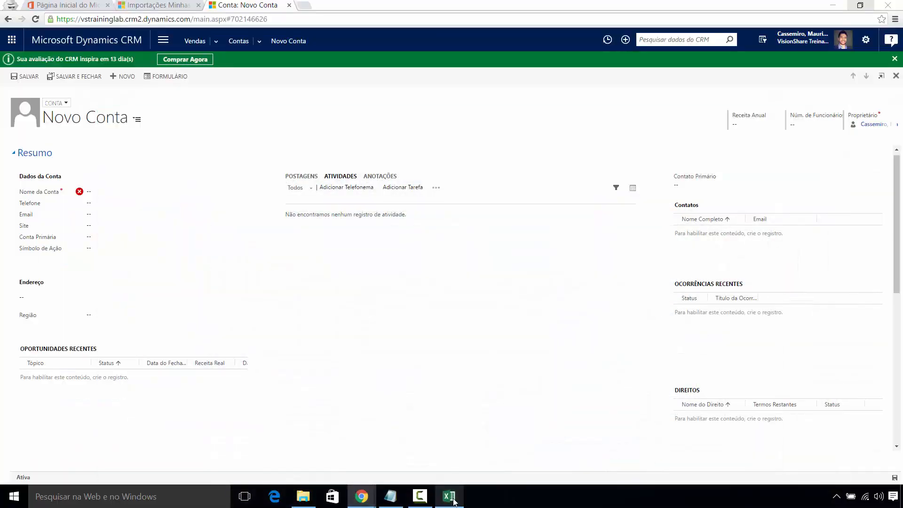
{"action": "left_click", "coordinate": [453, 501]}
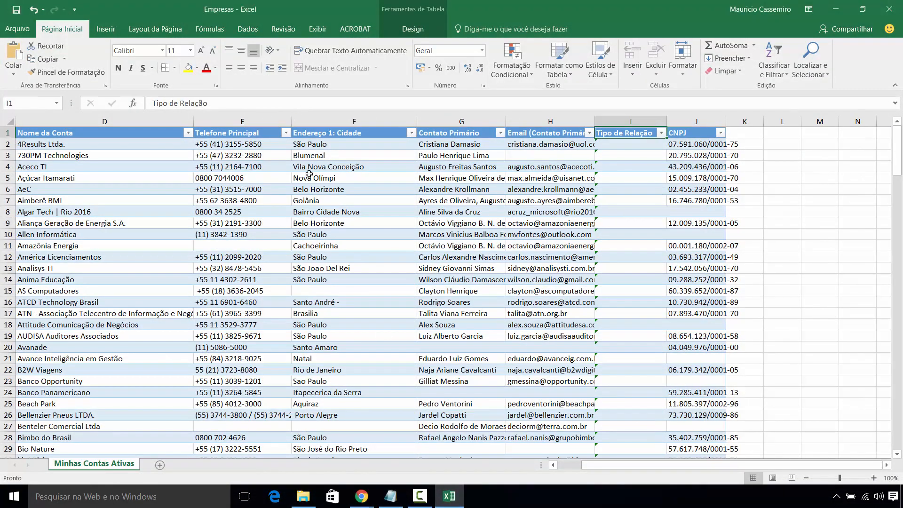
{"action": "left_click", "coordinate": [452, 501]}
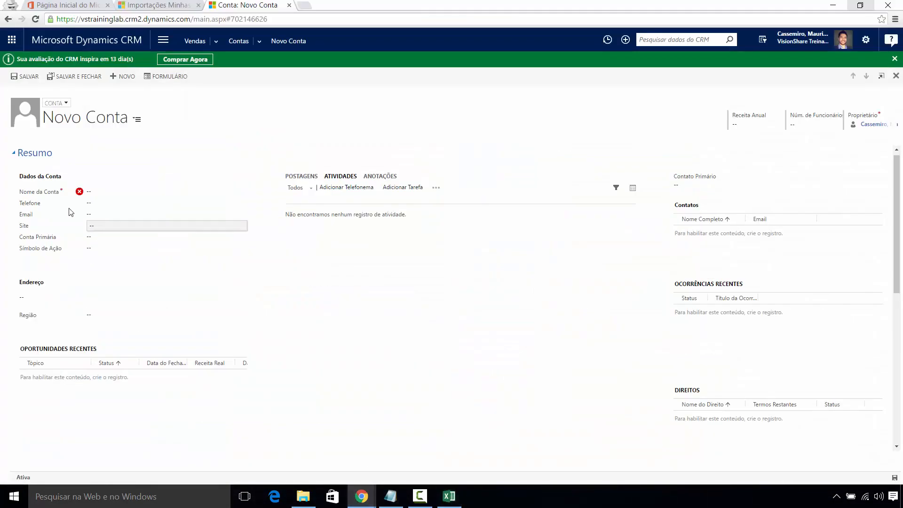
Step: Switch to the Empresas workbook in Excel and shorten the Telefone Principal header in cell E1 to Telefone
{"action": "left_click", "coordinate": [451, 501]}
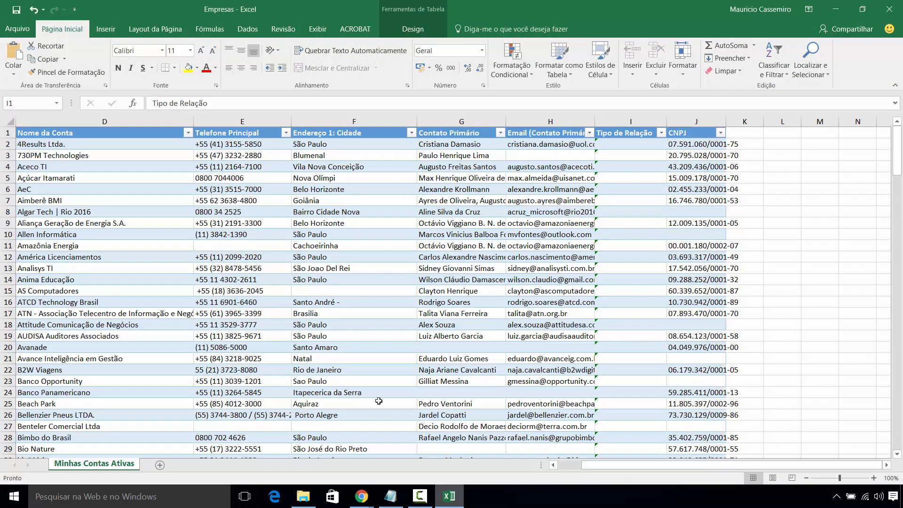
{"action": "left_click", "coordinate": [238, 132]}
{"action": "left_click", "coordinate": [282, 101]}
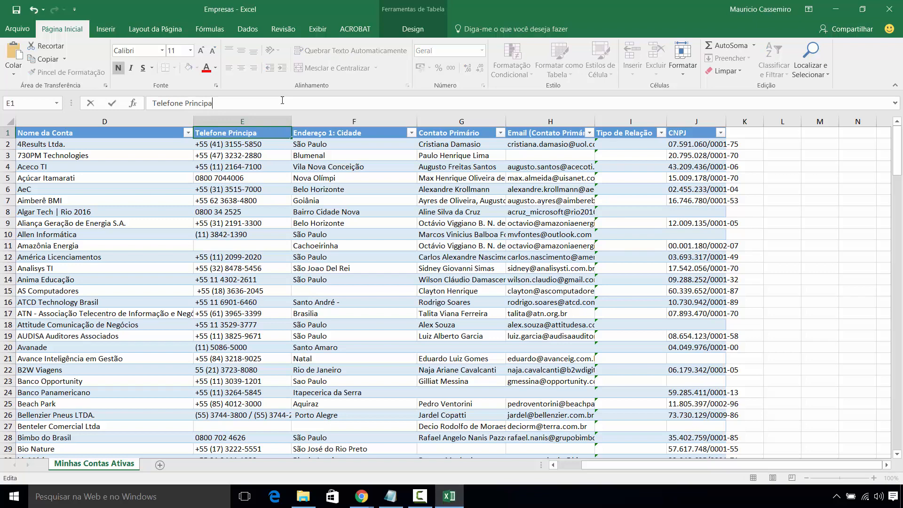
{"action": "key", "text": "BackSpace"}
{"action": "key", "text": "BackSpace"}
{"action": "key", "text": "BackSpace"}
{"action": "key", "text": "BackSpace"}
{"action": "key", "text": "BackSpace"}
{"action": "key", "text": "BackSpace"}
{"action": "key", "text": "BackSpace"}
{"action": "key", "text": "Return"}
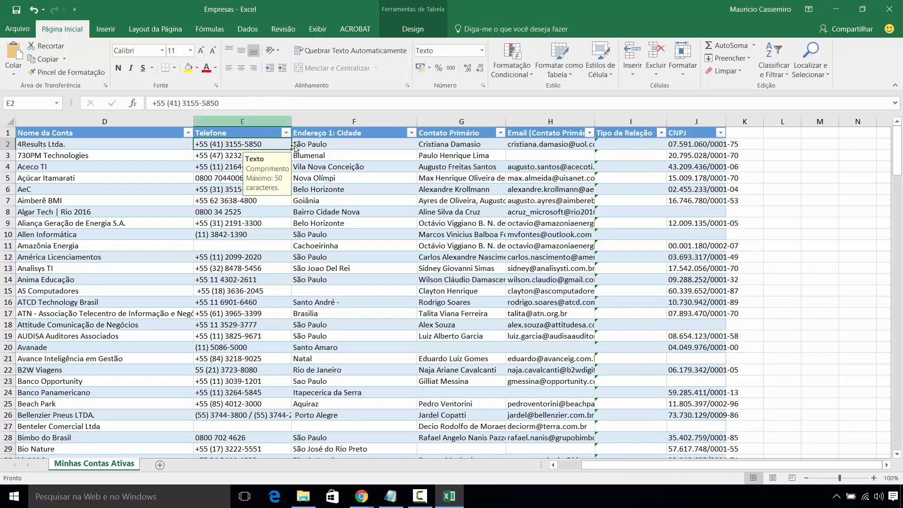
Step: Switch to the CRM account form and expand the Endereço details to examine the Cidade field
{"action": "left_click", "coordinate": [452, 500]}
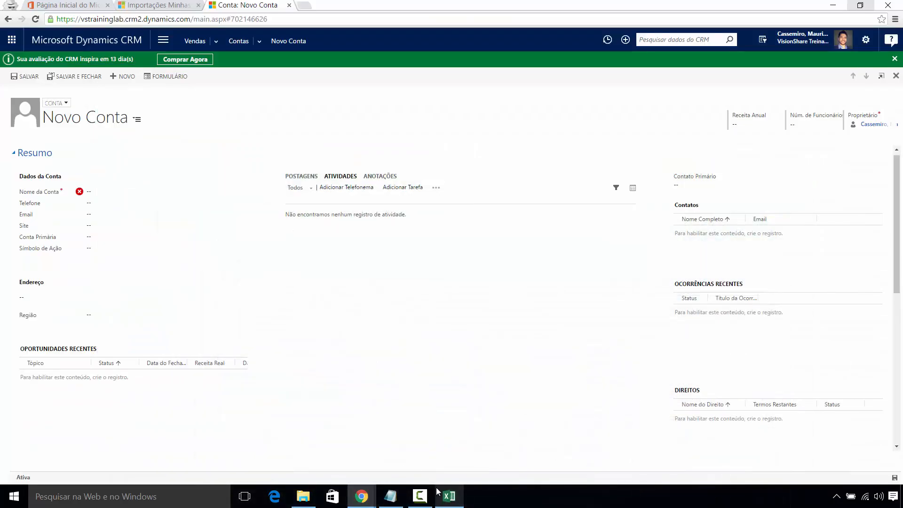
{"action": "left_click", "coordinate": [64, 301]}
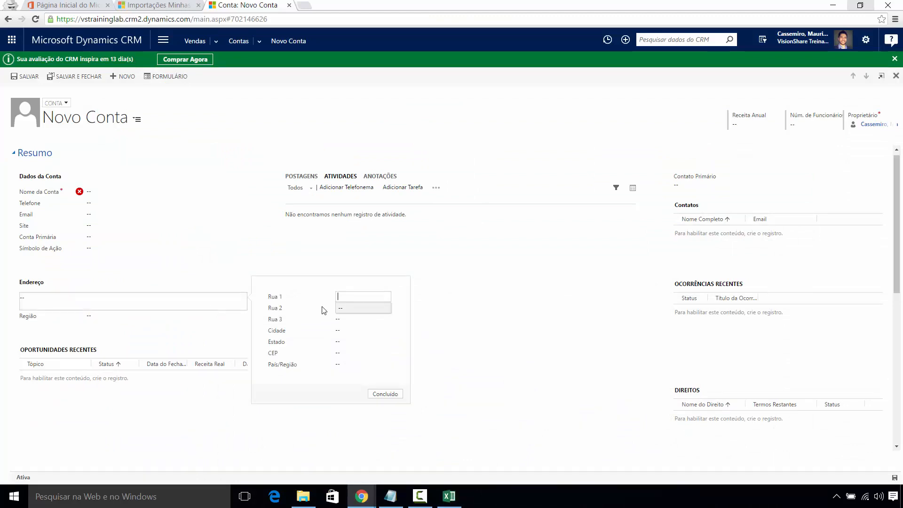
{"action": "left_click", "coordinate": [349, 330]}
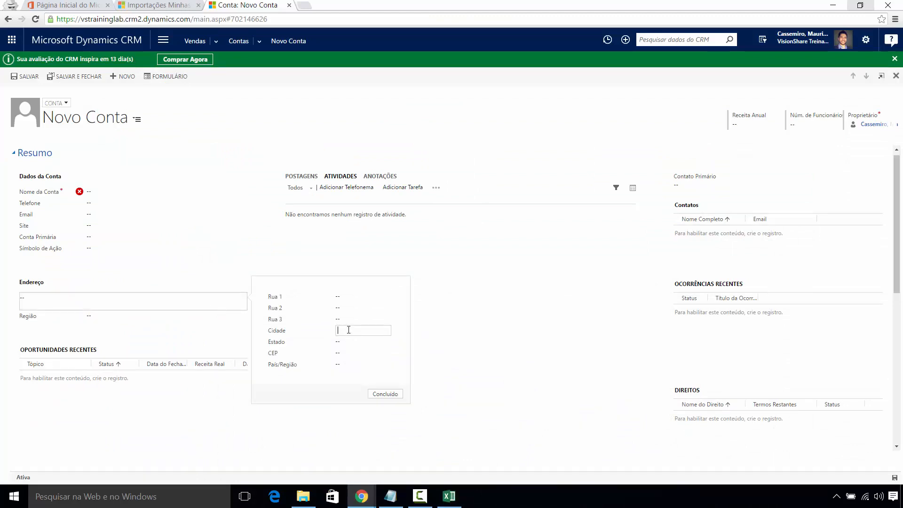
Step: Check the workbook's remaining headers against the CRM account form and open the Contato Primário lookup list
{"action": "left_click", "coordinate": [449, 497]}
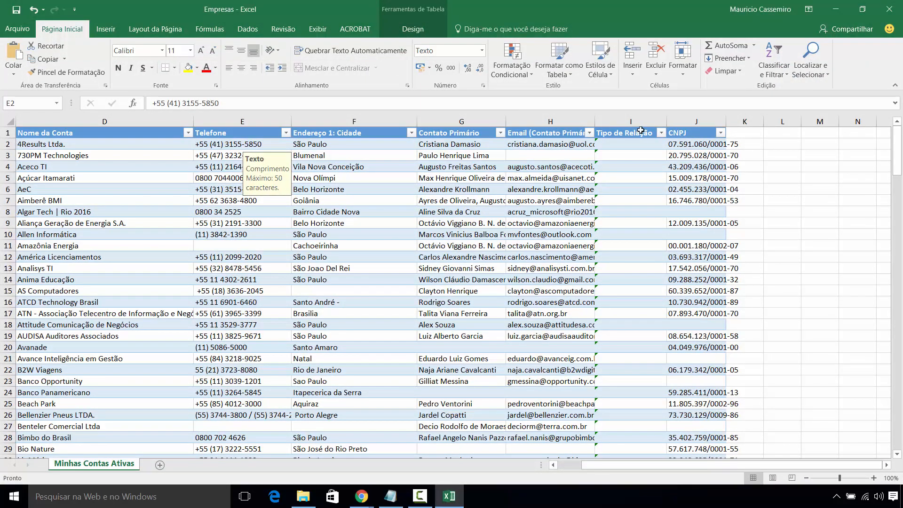
{"action": "left_click", "coordinate": [449, 497]}
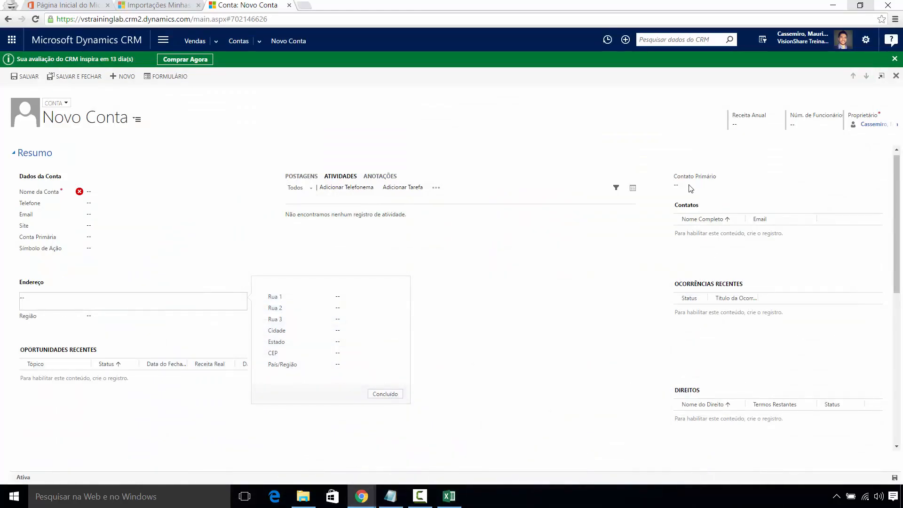
{"action": "left_click", "coordinate": [691, 186]}
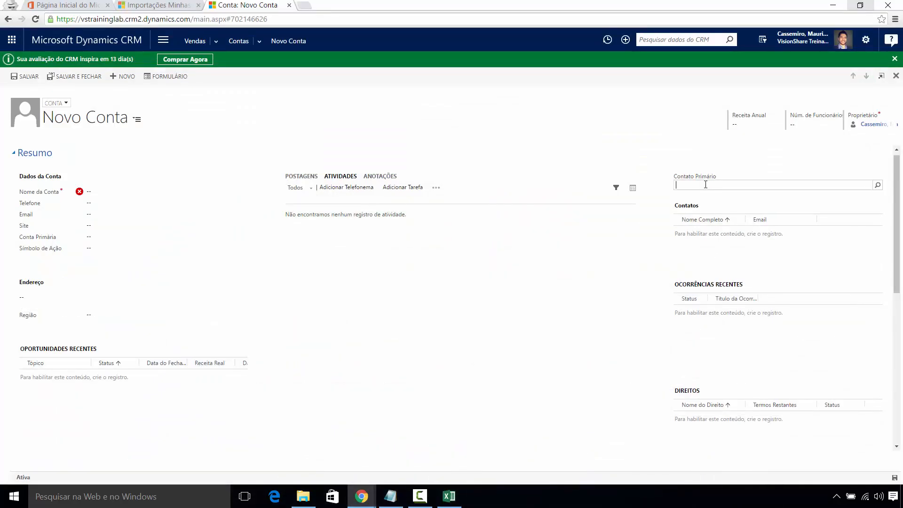
{"action": "left_click", "coordinate": [877, 185]}
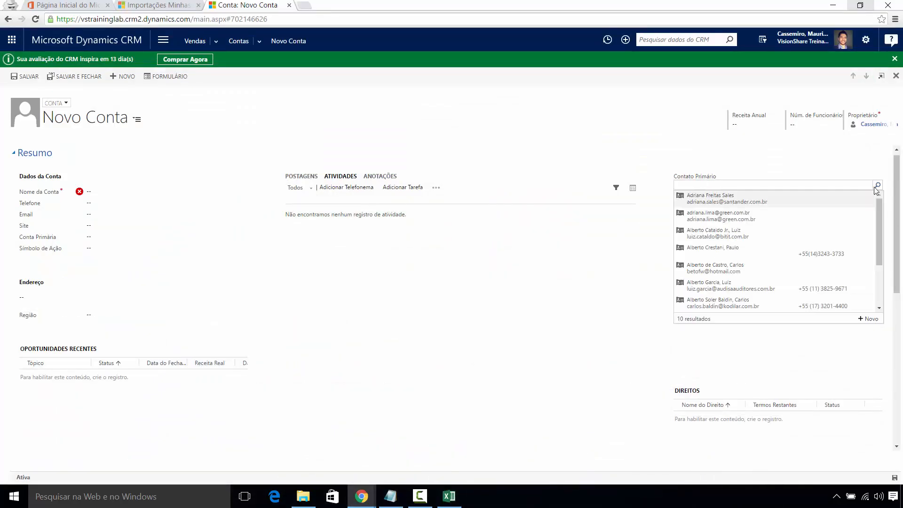
Step: Switch to the Empresas workbook, examine the Email (Contato Primário) header in H1, and return to the CRM account form
{"action": "left_click", "coordinate": [352, 249]}
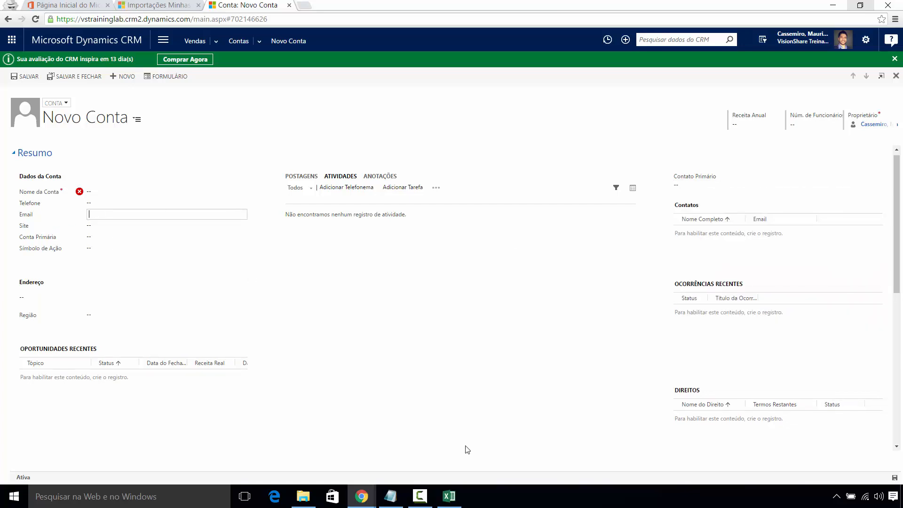
{"action": "left_click", "coordinate": [448, 501]}
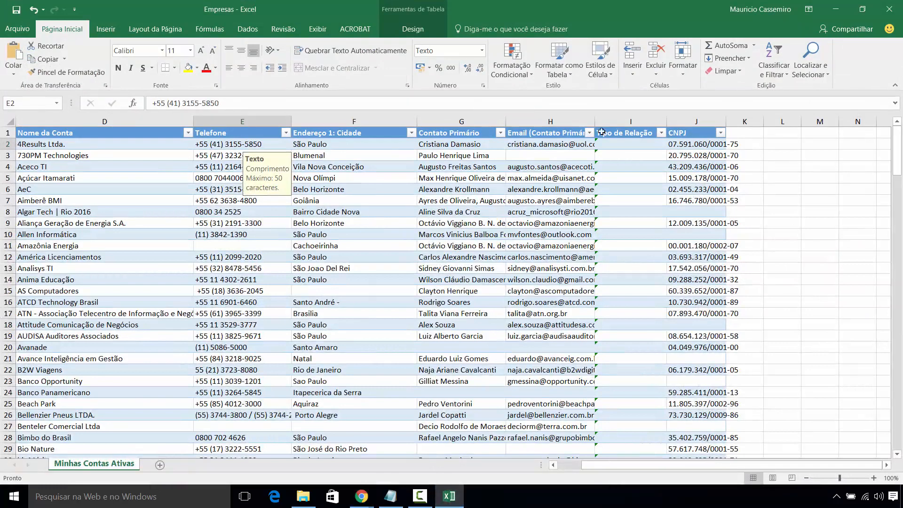
{"action": "left_click", "coordinate": [558, 133]}
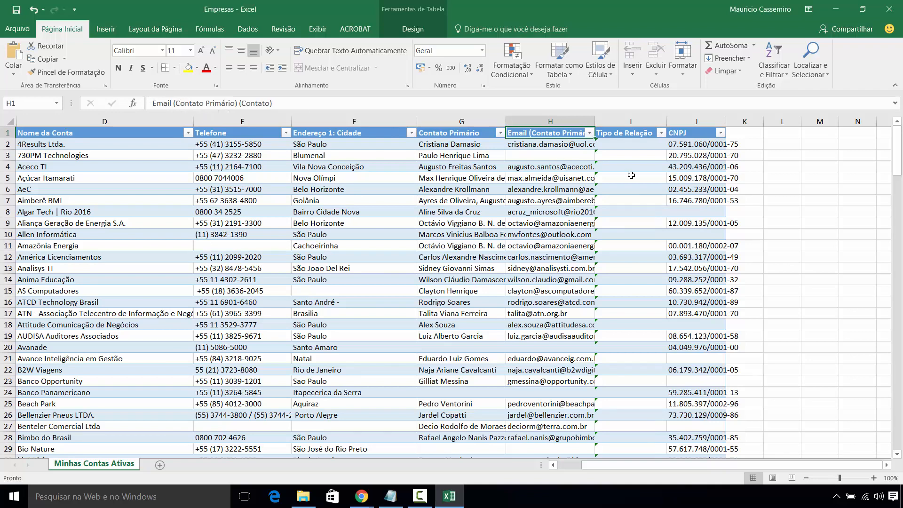
{"action": "left_click", "coordinate": [835, 9]}
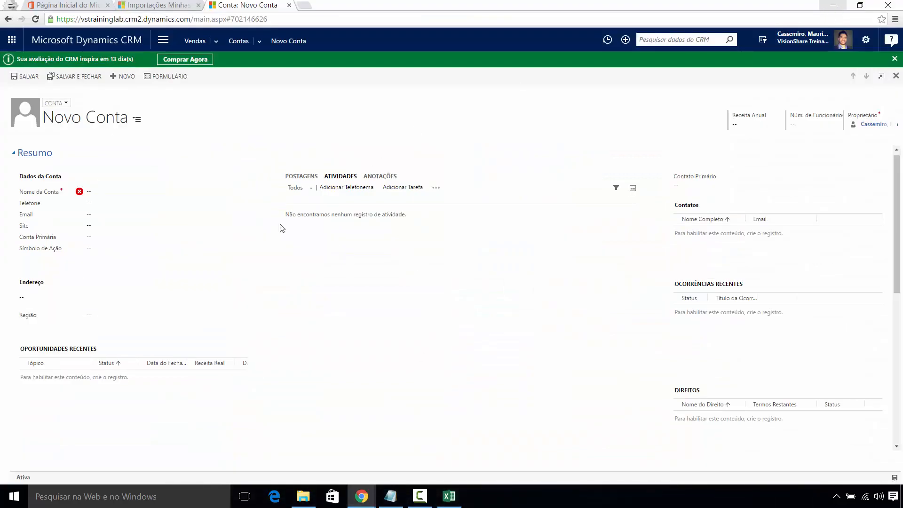
Step: Open the account form in the form editor, maximize its window, and look over the list of unused fields
{"action": "left_click", "coordinate": [165, 79]}
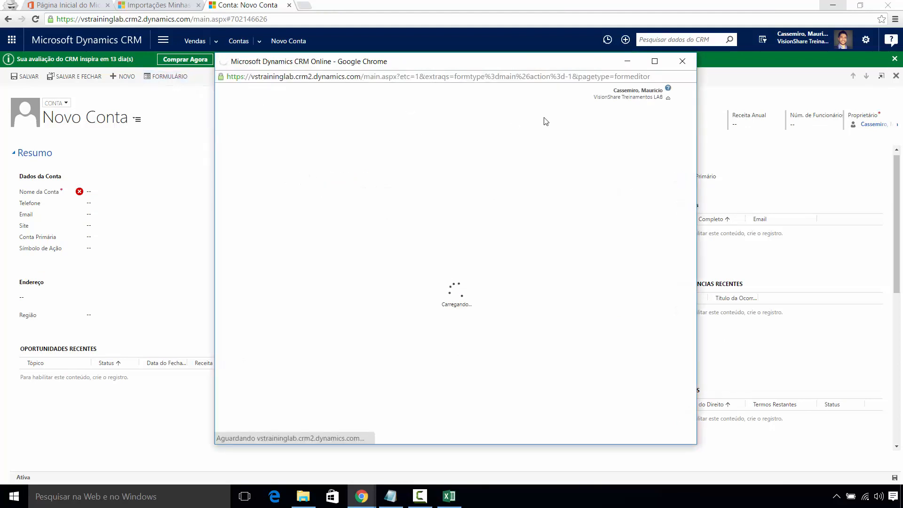
{"action": "left_click", "coordinate": [655, 61]}
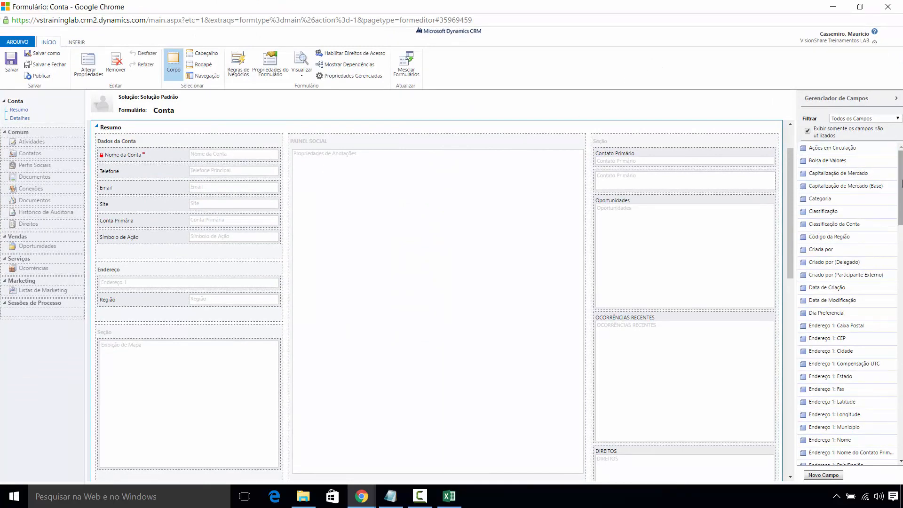
{"action": "left_click_drag", "start_coordinate": [901, 183], "coordinate": [900, 178]}
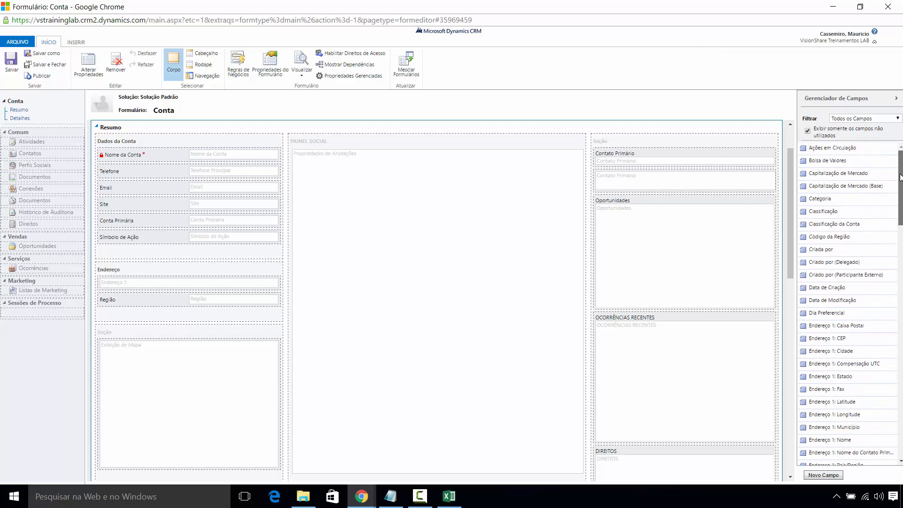
Step: Start a new field for the Conta entity in a maximized window and set its display name to CNPJ
{"action": "left_click", "coordinate": [818, 476]}
{"action": "left_click_drag", "start_coordinate": [338, 15], "coordinate": [466, 52]}
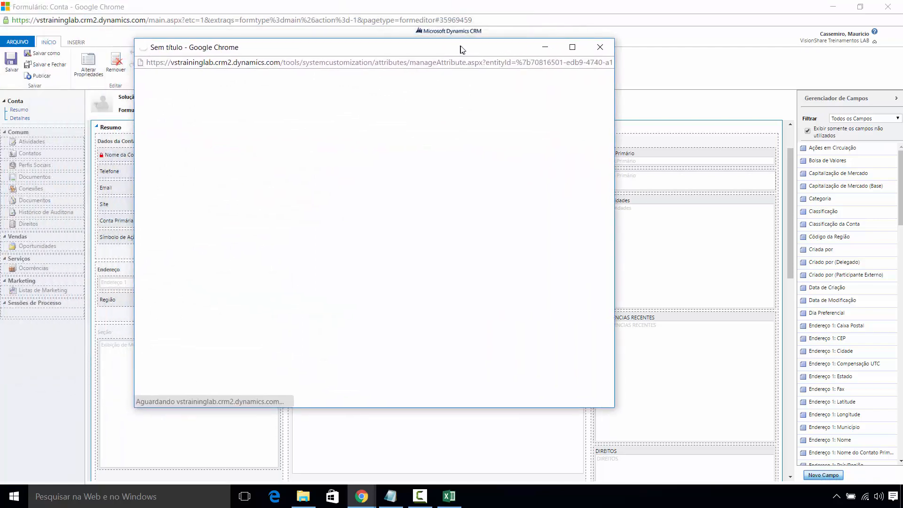
{"action": "left_click", "coordinate": [582, 53]}
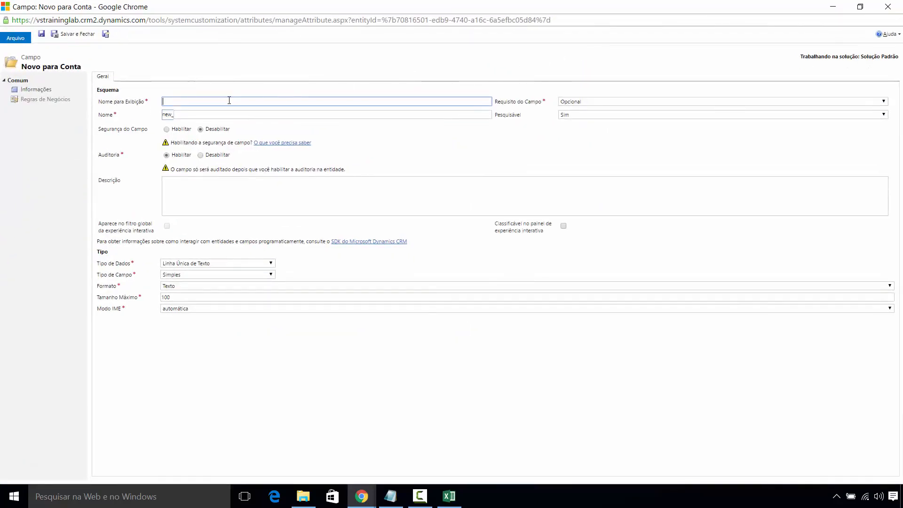
{"action": "type", "text": "CNPJ"}
{"action": "left_click", "coordinate": [562, 151]}
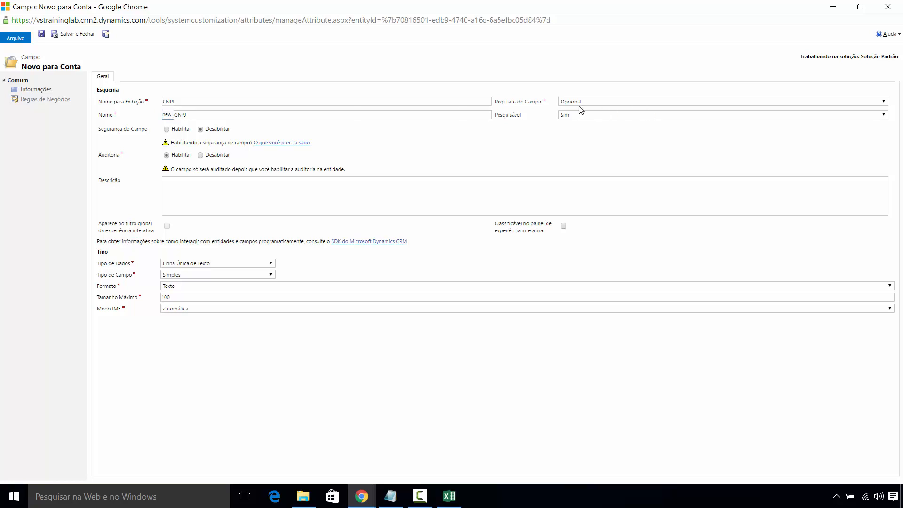
Step: Review the Requisito do Campo choices for the CNPJ field, keeping Opcional, and leave the description empty
{"action": "left_click", "coordinate": [606, 101]}
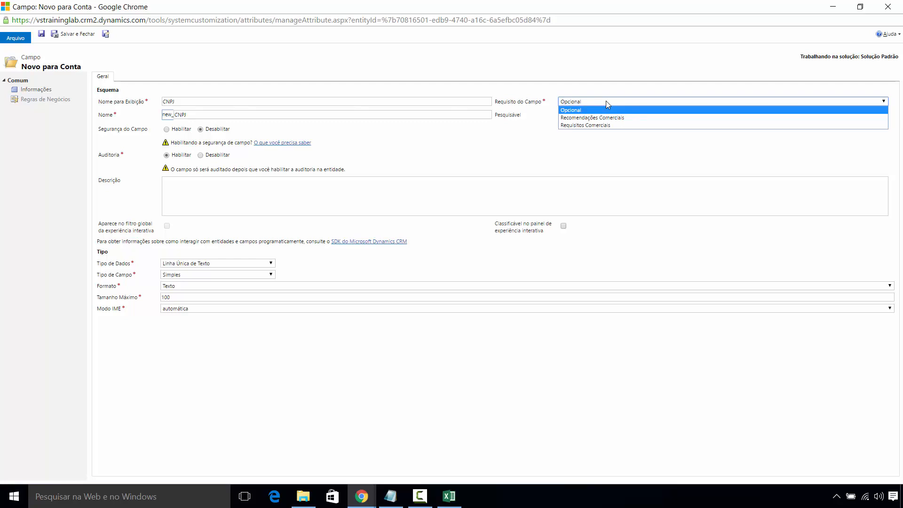
{"action": "left_click", "coordinate": [606, 102]}
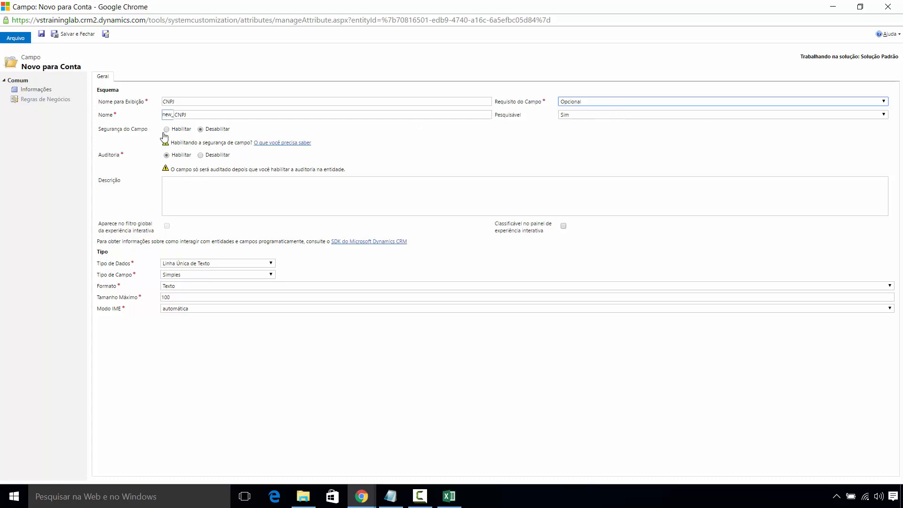
{"action": "left_click", "coordinate": [241, 193]}
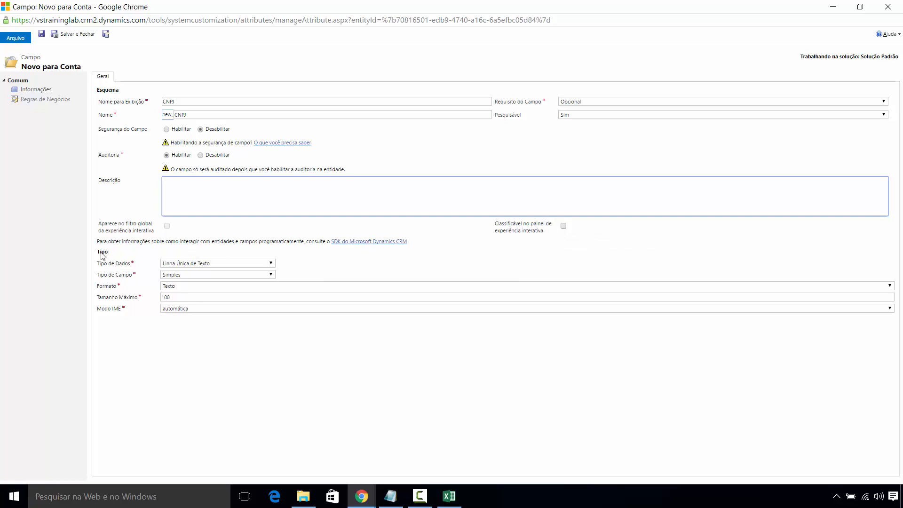
Step: Examine the data types available for the CNPJ field, keeping Linha Única de Texto
{"action": "left_click", "coordinate": [201, 264]}
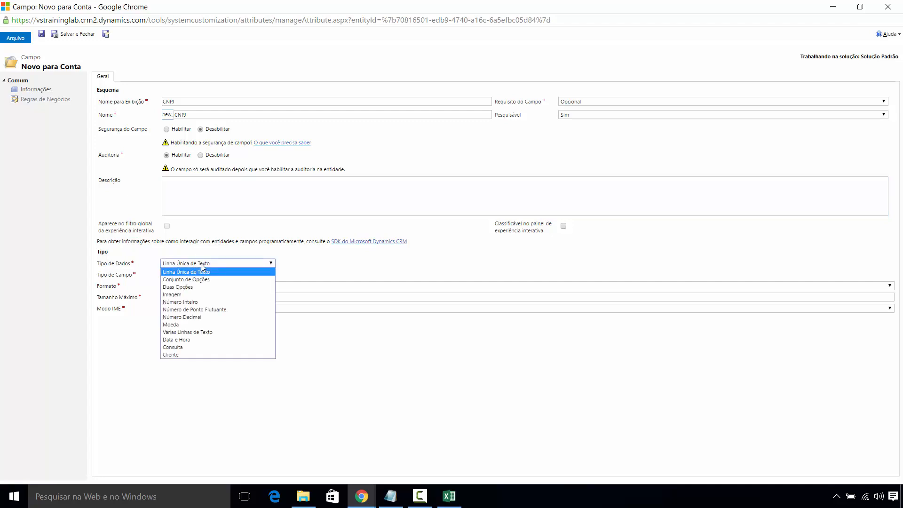
{"action": "left_click", "coordinate": [325, 258]}
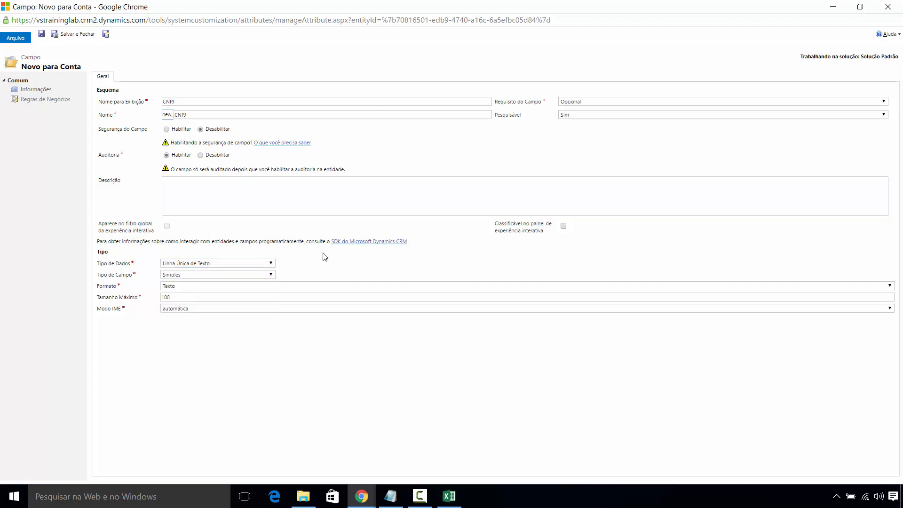
{"action": "left_click", "coordinate": [221, 266]}
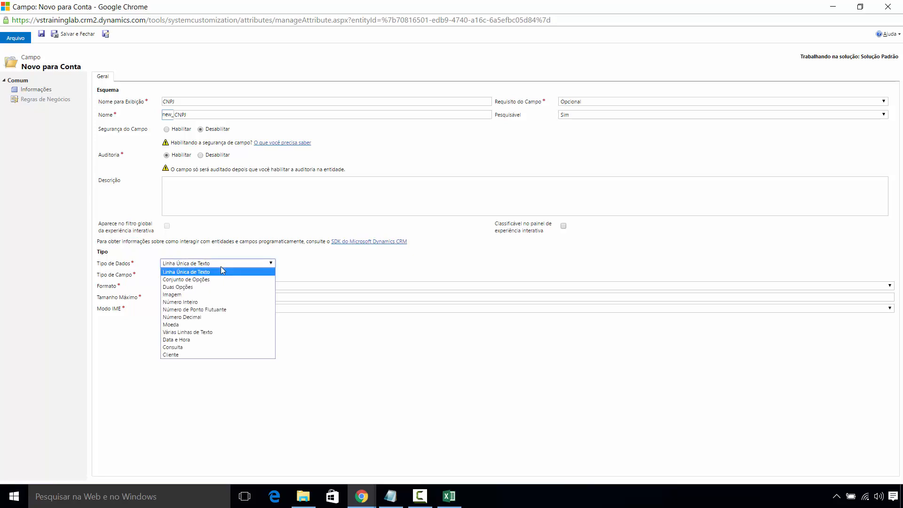
{"action": "left_click", "coordinate": [321, 269]}
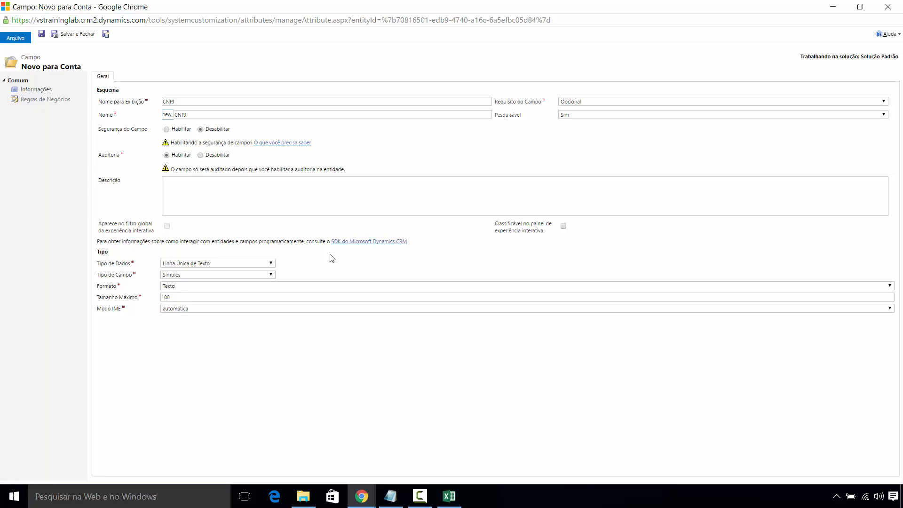
{"action": "left_click", "coordinate": [175, 265]}
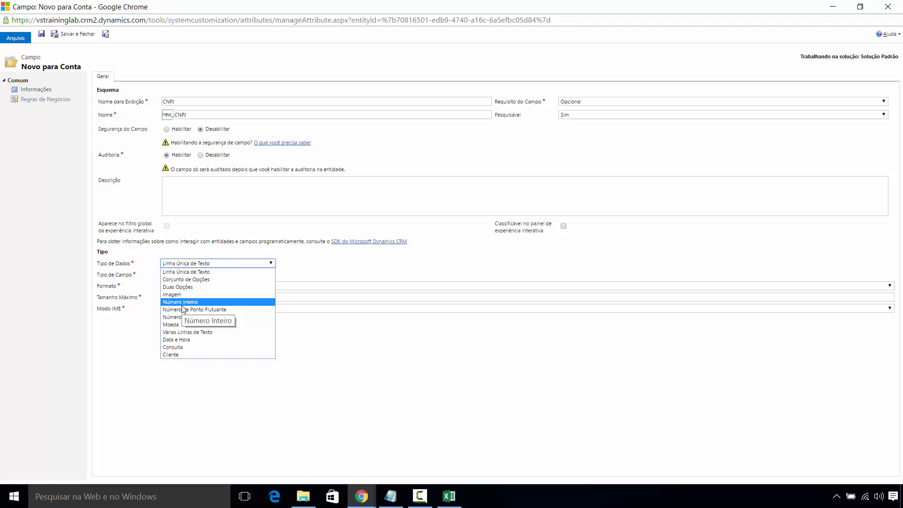
{"action": "left_click", "coordinate": [301, 271]}
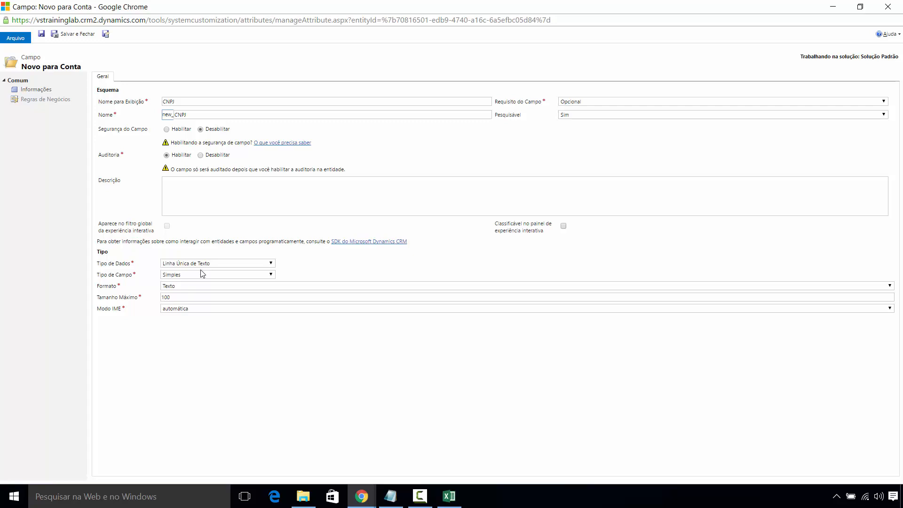
Step: Examine the CNPJ field's Tipo de Campo and Formato options, keeping Simples and Texto
{"action": "left_click", "coordinate": [236, 276]}
{"action": "left_click", "coordinate": [234, 275]}
{"action": "left_click", "coordinate": [203, 288]}
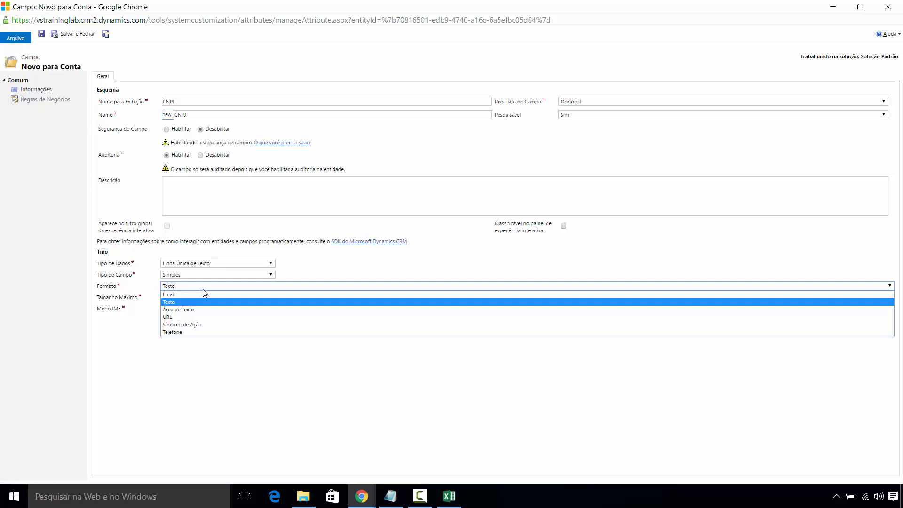
{"action": "left_click", "coordinate": [250, 286]}
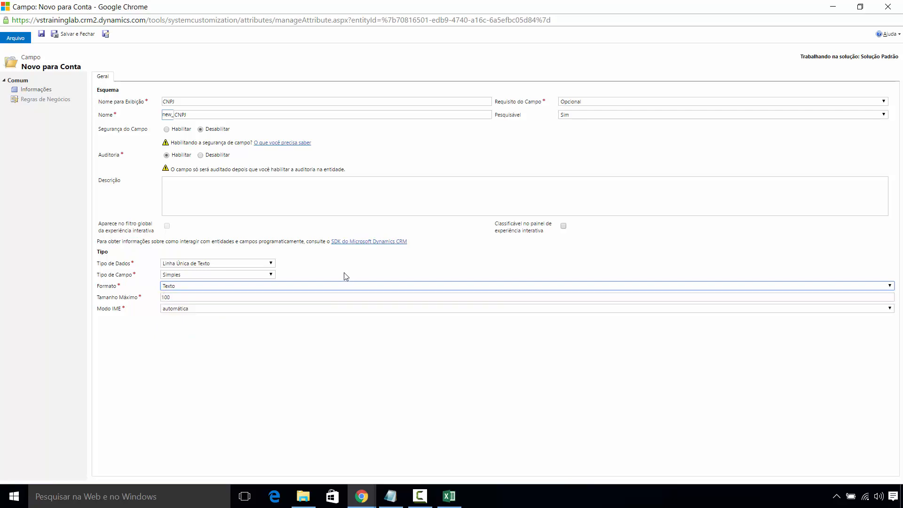
{"action": "left_click", "coordinate": [214, 287]}
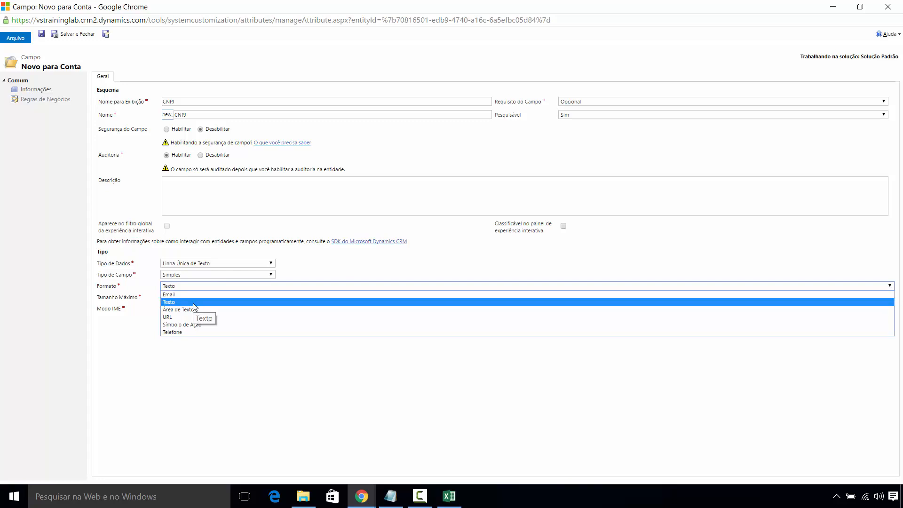
{"action": "left_click", "coordinate": [398, 266]}
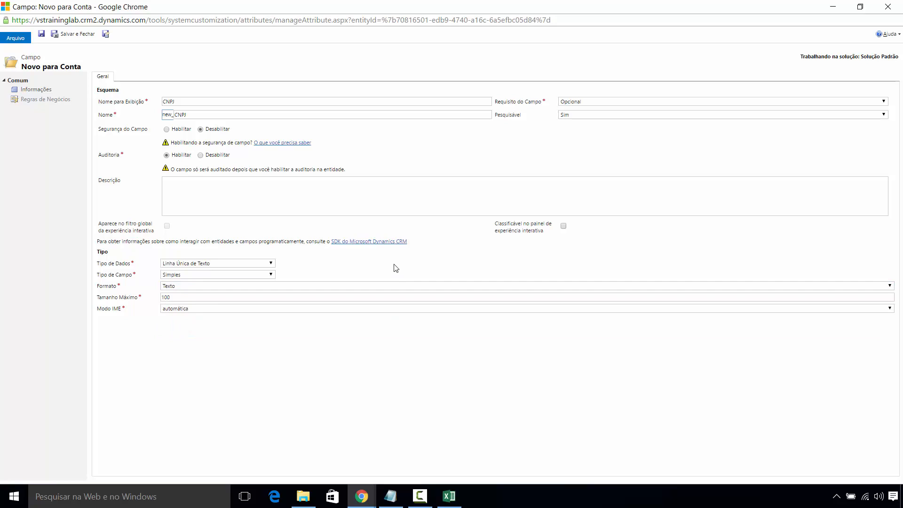
Step: Keep the CNPJ field's maximum length of 100 and automática IME mode, and save and close the field
{"action": "left_click", "coordinate": [181, 298]}
{"action": "left_click", "coordinate": [194, 309]}
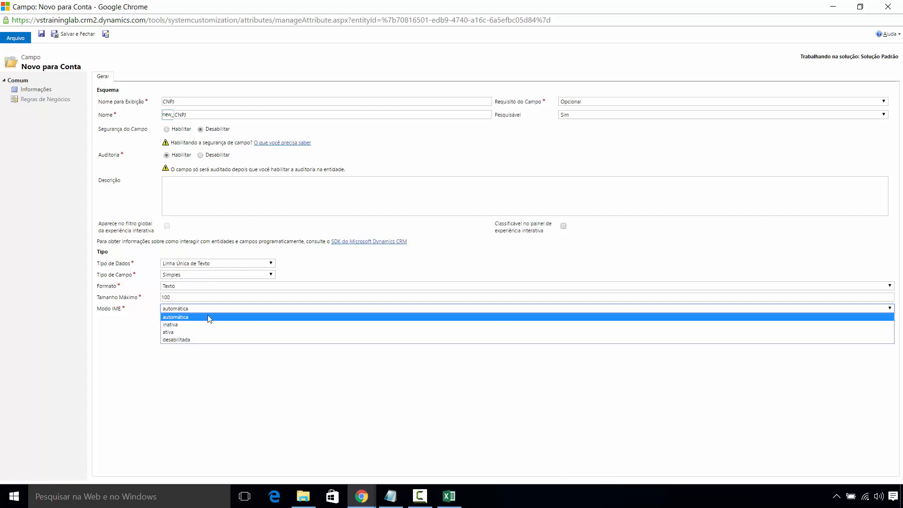
{"action": "left_click", "coordinate": [212, 317]}
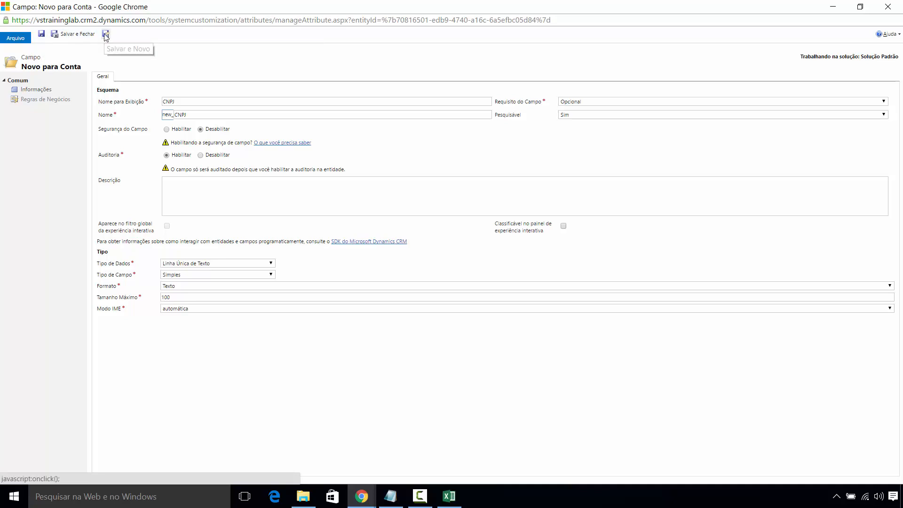
{"action": "left_click", "coordinate": [74, 35]}
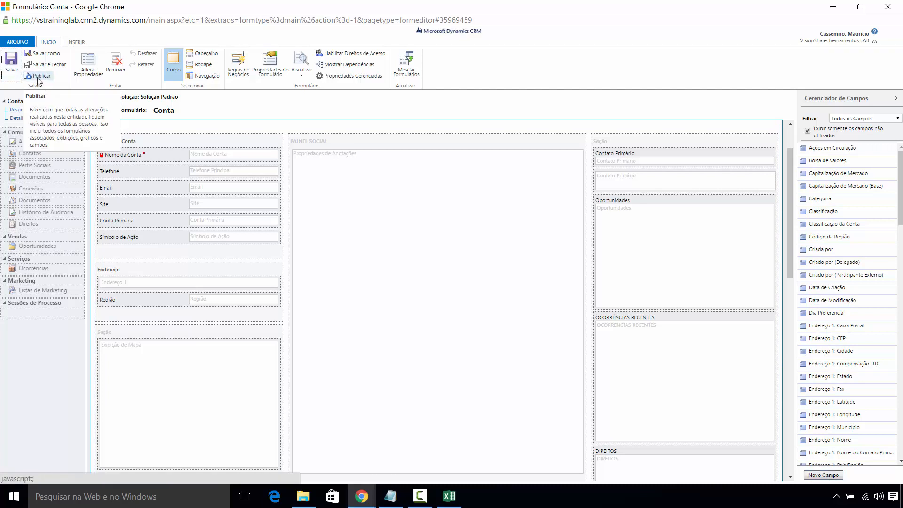
Step: Filter the form editor's field list to Campos Personalizados to look for CNPJ, and restore the Todos os Campos filter
{"action": "left_click", "coordinate": [865, 119]}
{"action": "left_click", "coordinate": [868, 135]}
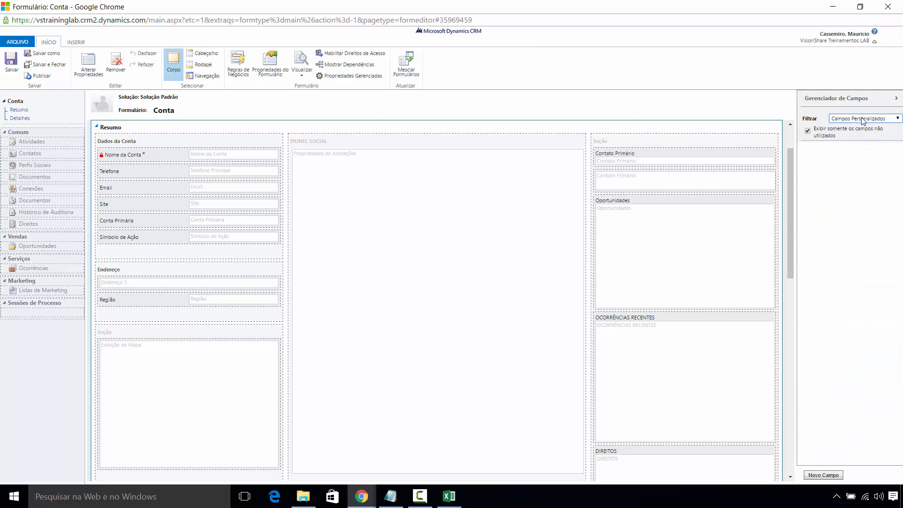
{"action": "left_click", "coordinate": [865, 120]}
{"action": "left_click", "coordinate": [855, 130]}
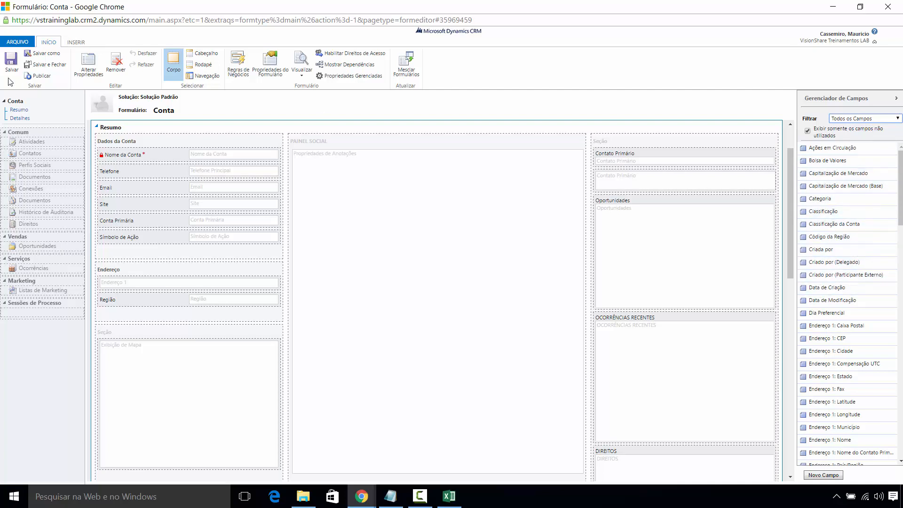
Step: Publish the Conta entity's customizations and save the account form
{"action": "left_click", "coordinate": [41, 75]}
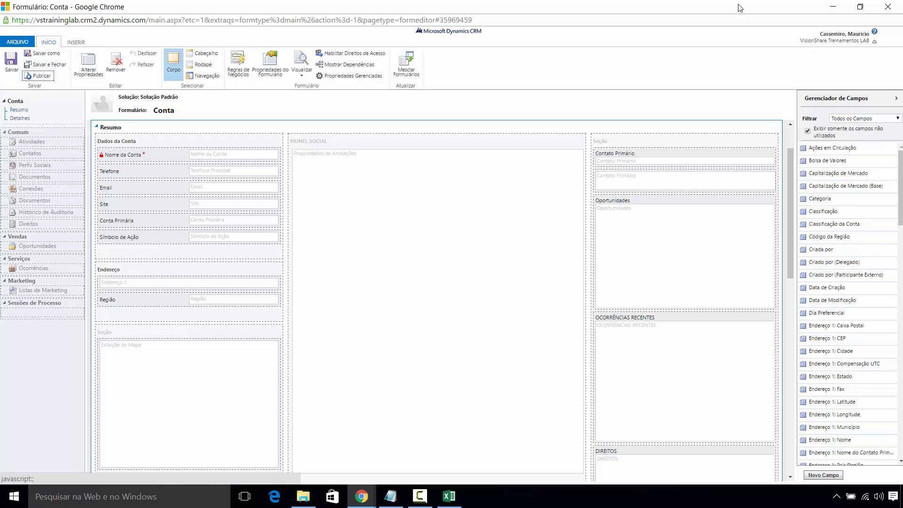
{"action": "left_click", "coordinate": [886, 11]}
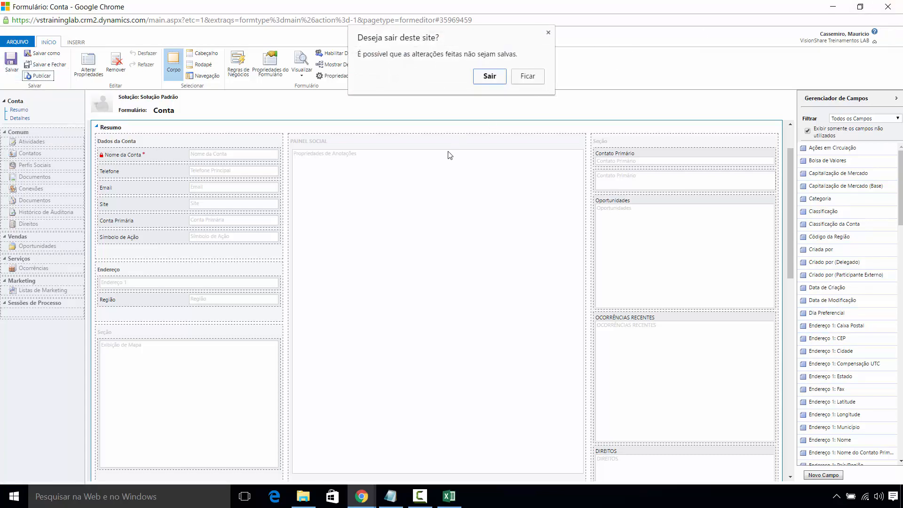
{"action": "left_click", "coordinate": [527, 77]}
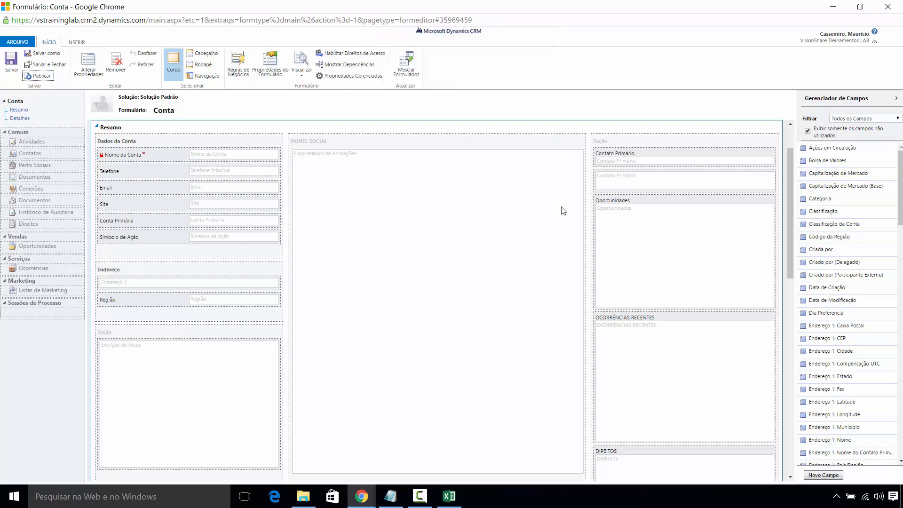
{"action": "left_click", "coordinate": [12, 63]}
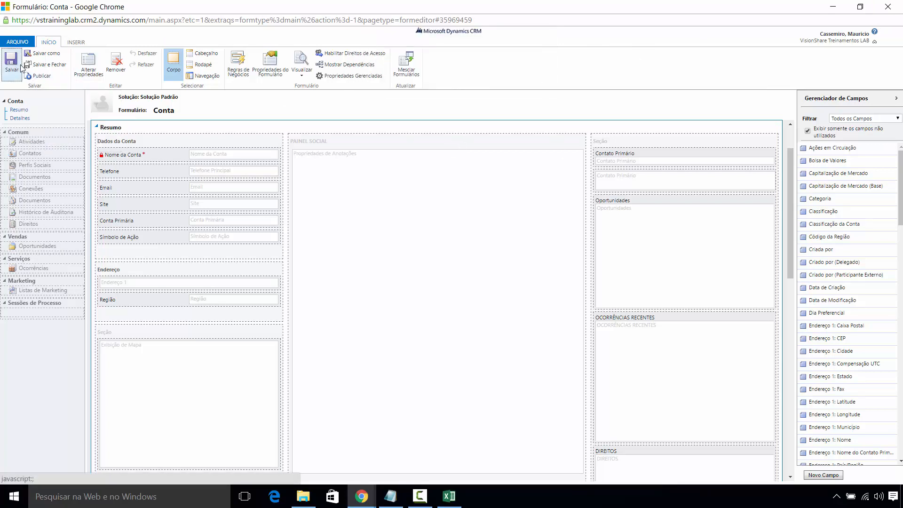
Step: Reopen the account form editor and add the CNPJ field below Nome da Conta in the Dados da Conta section
{"action": "left_click", "coordinate": [888, 12]}
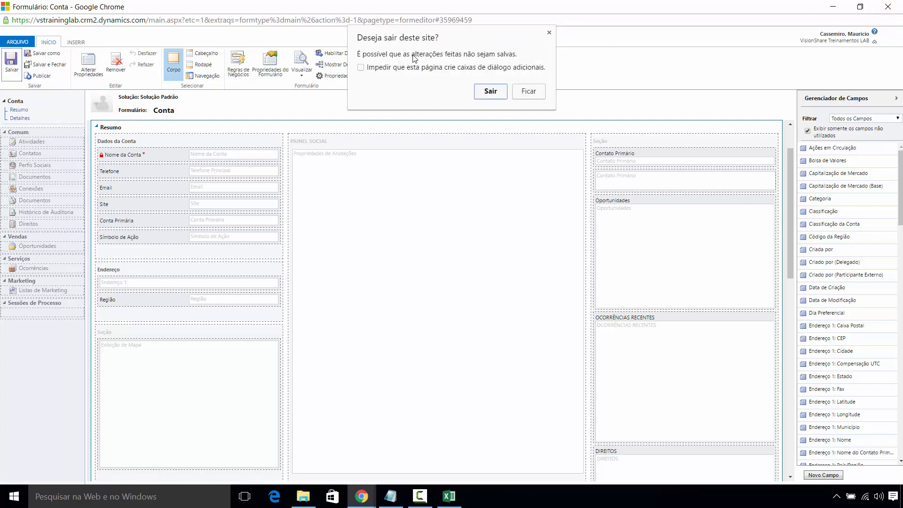
{"action": "left_click", "coordinate": [492, 90]}
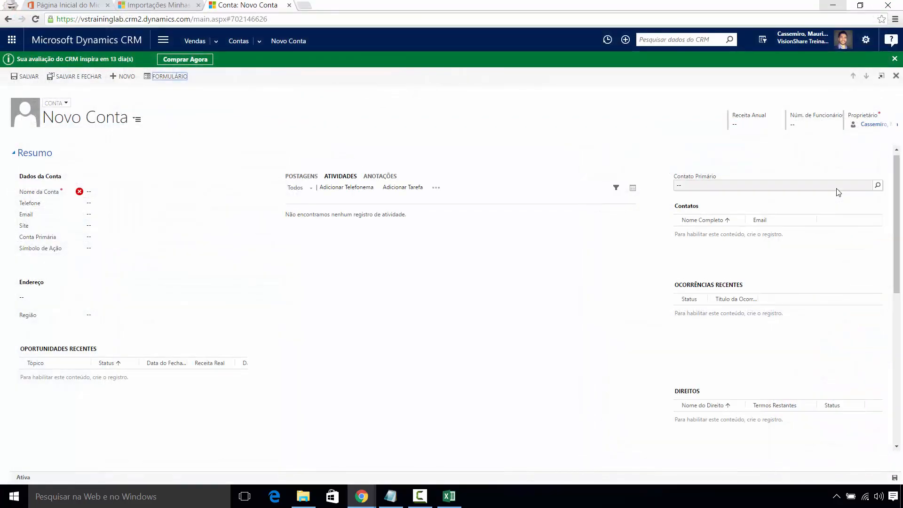
{"action": "left_click", "coordinate": [175, 78]}
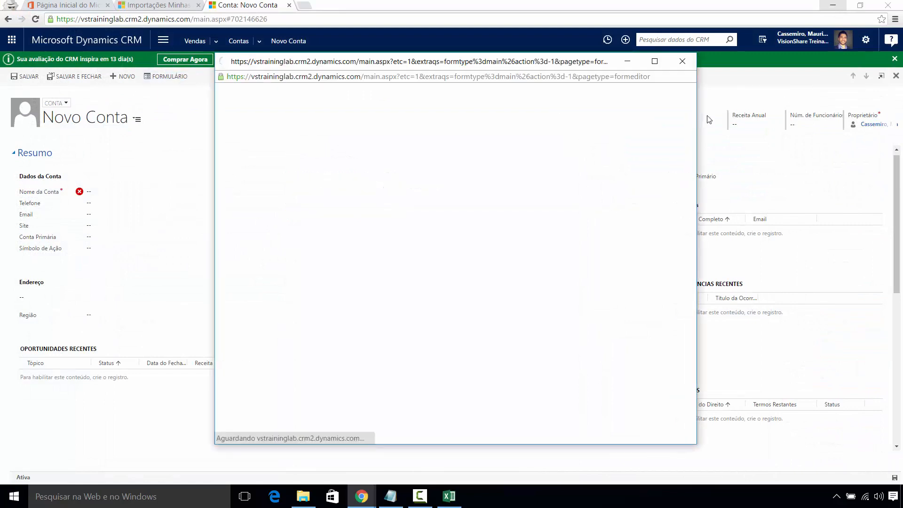
{"action": "left_click", "coordinate": [655, 61]}
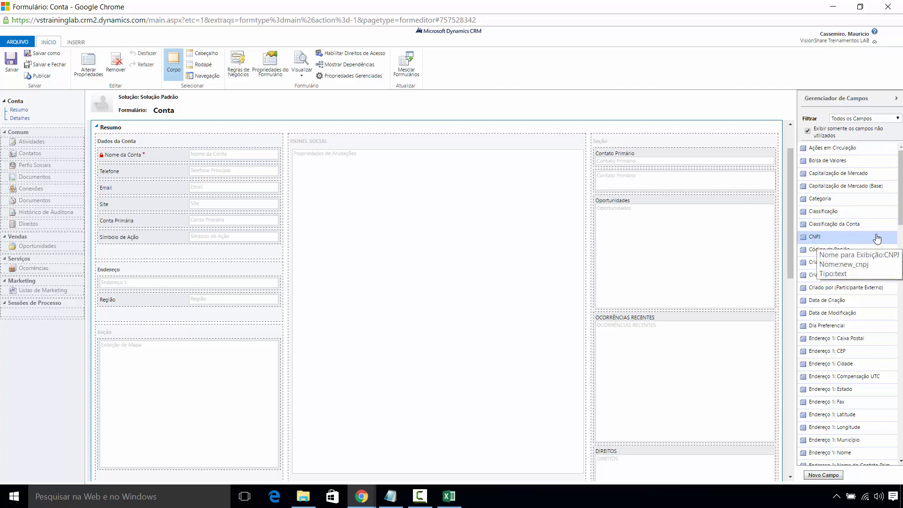
{"action": "left_click_drag", "start_coordinate": [875, 241], "coordinate": [176, 223]}
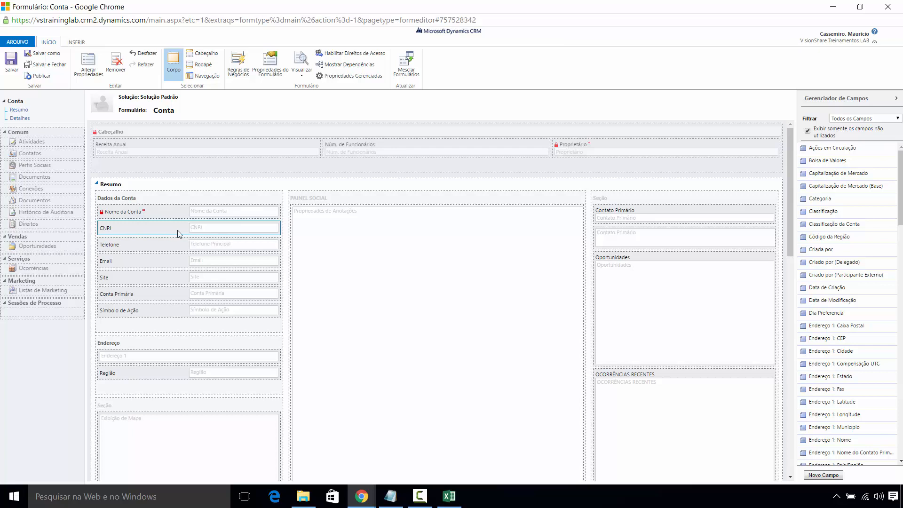
Step: Examine the CNPJ field's properties on the form, covering display, formatting, details, events, business rules and controls, and close them without changes
{"action": "left_click", "coordinate": [87, 68]}
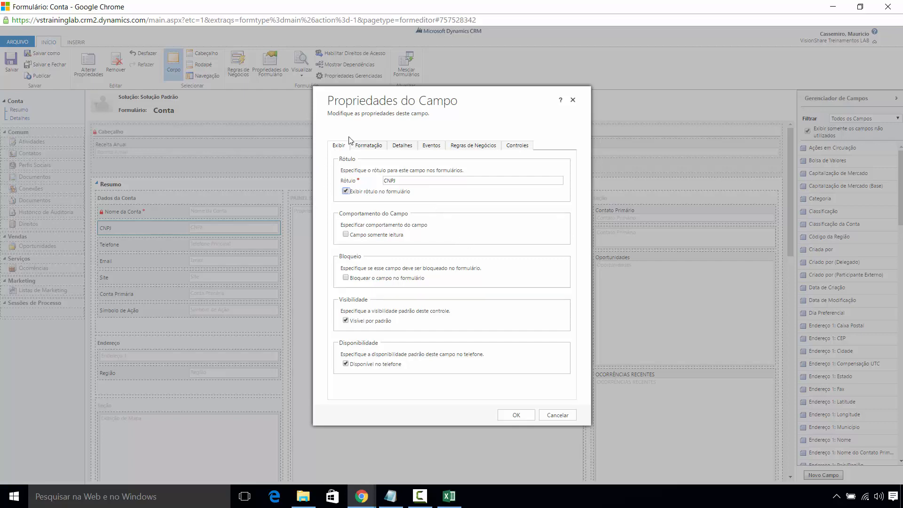
{"action": "left_click", "coordinate": [372, 148]}
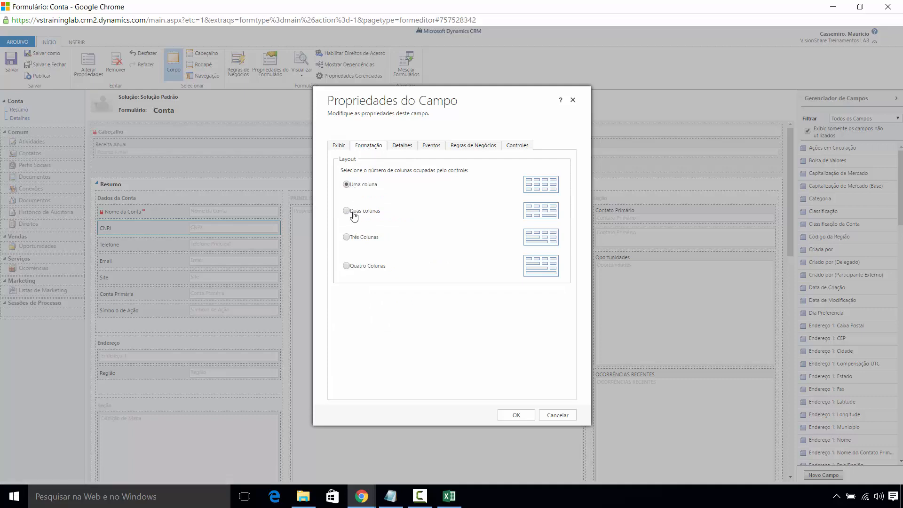
{"action": "left_click", "coordinate": [402, 150]}
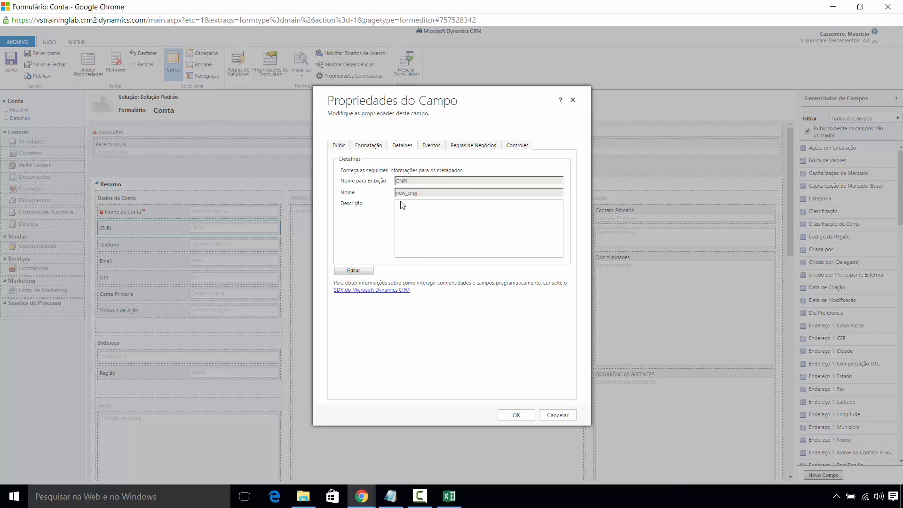
{"action": "left_click", "coordinate": [354, 271]}
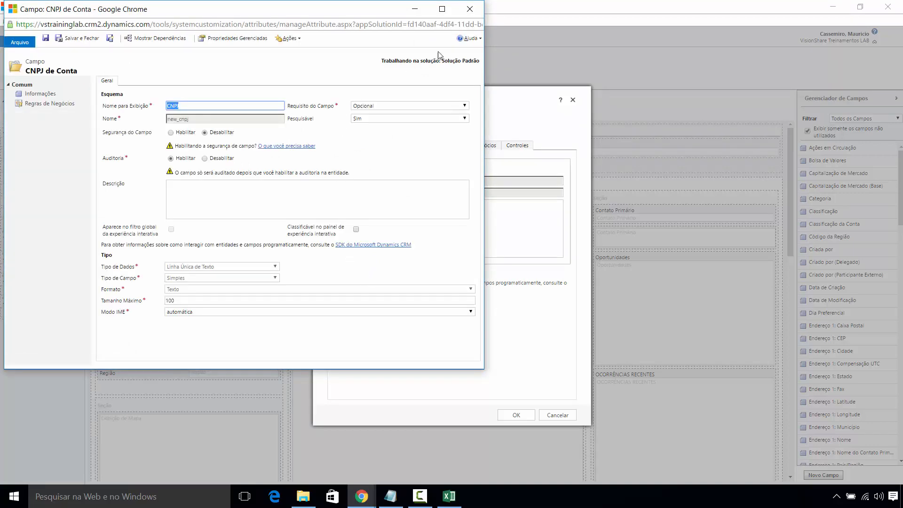
{"action": "left_click", "coordinate": [470, 9]}
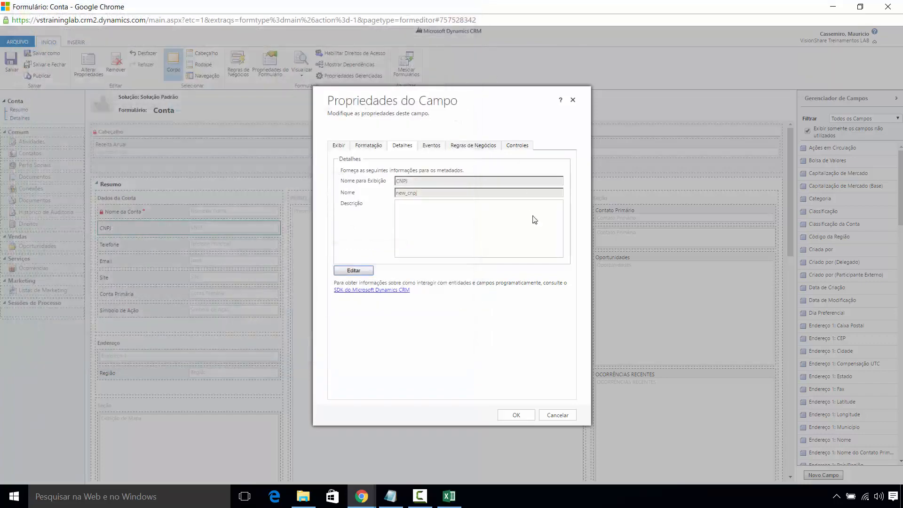
{"action": "left_click", "coordinate": [430, 148]}
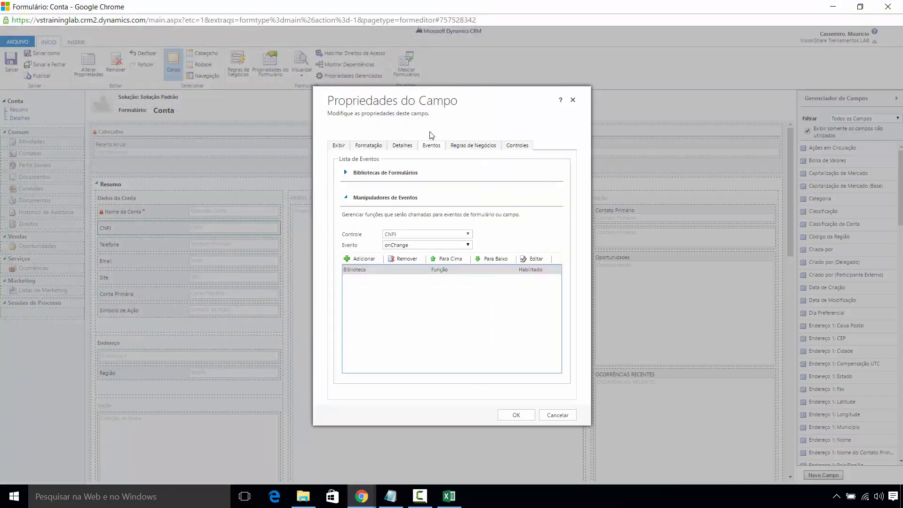
{"action": "left_click", "coordinate": [470, 149]}
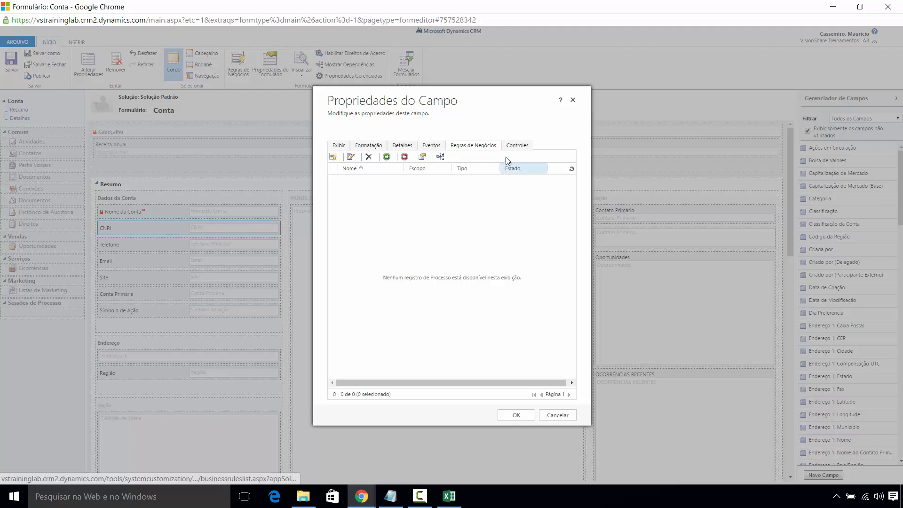
{"action": "left_click", "coordinate": [518, 147]}
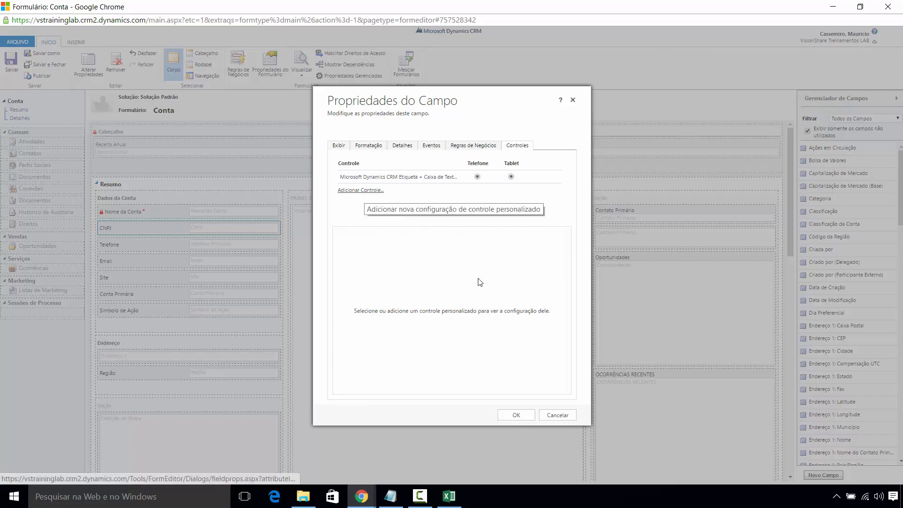
{"action": "left_click", "coordinate": [337, 145]}
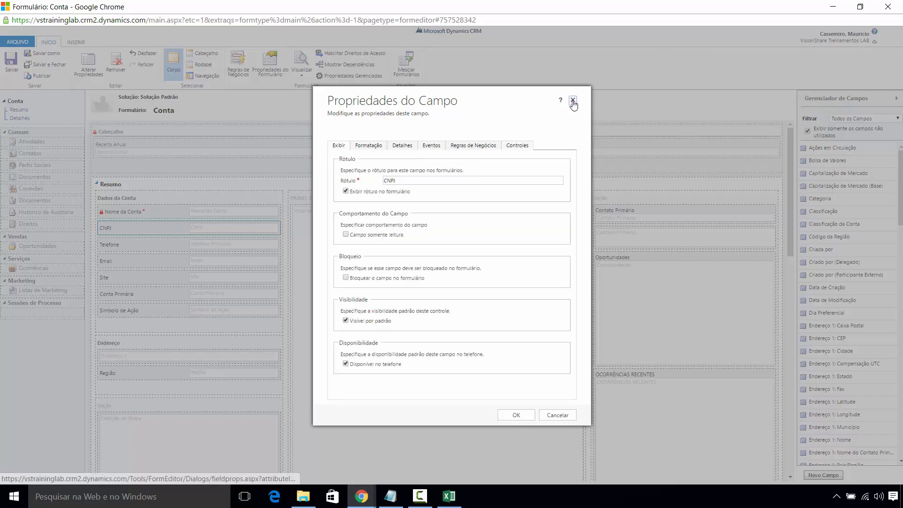
{"action": "left_click", "coordinate": [573, 99]}
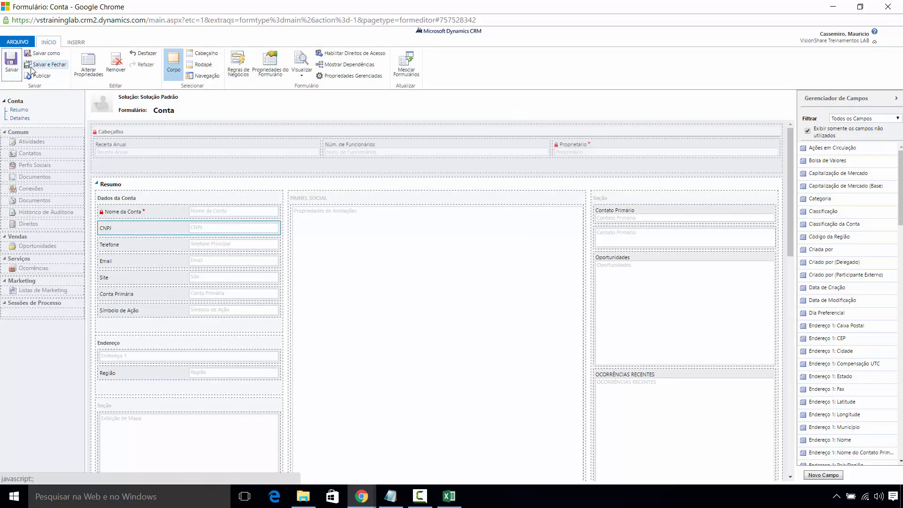
Step: Publish the account form with the CNPJ field, close the form editor and open a new account record to check the field
{"action": "left_click", "coordinate": [41, 76]}
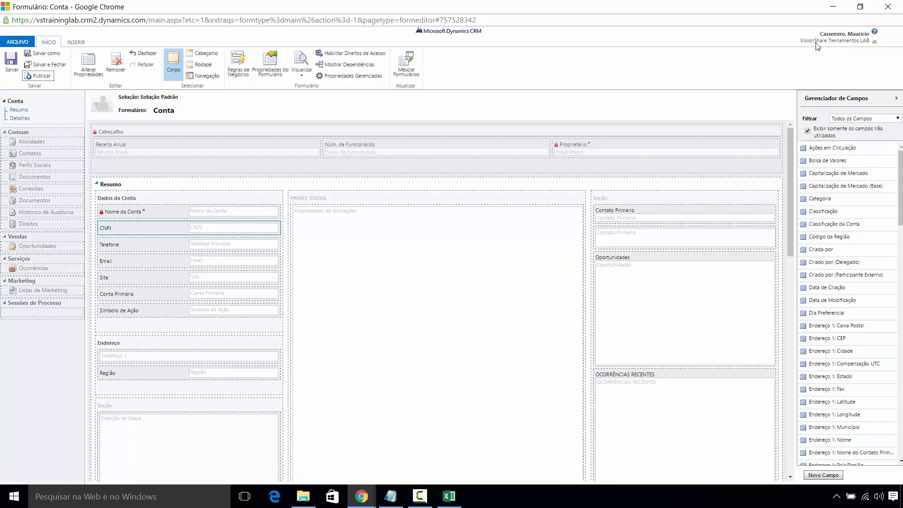
{"action": "left_click", "coordinate": [883, 11]}
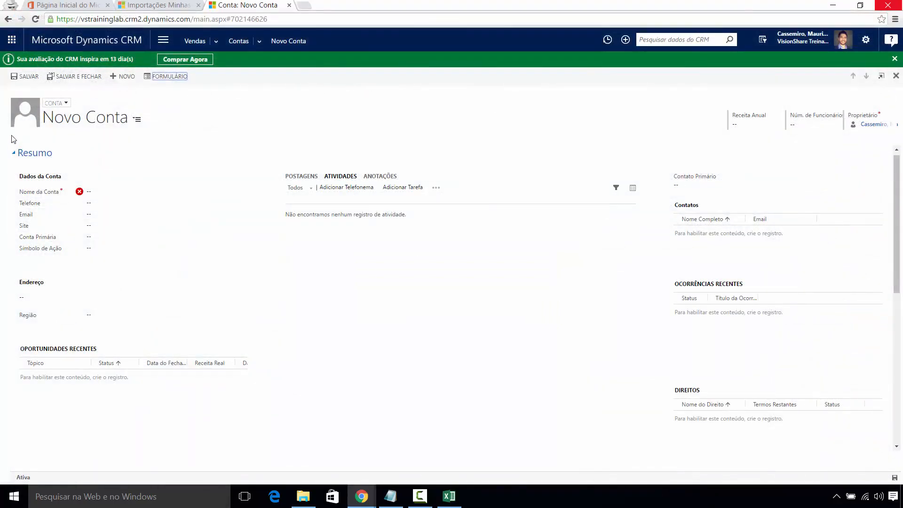
{"action": "left_click", "coordinate": [163, 39]}
{"action": "left_click", "coordinate": [43, 76]}
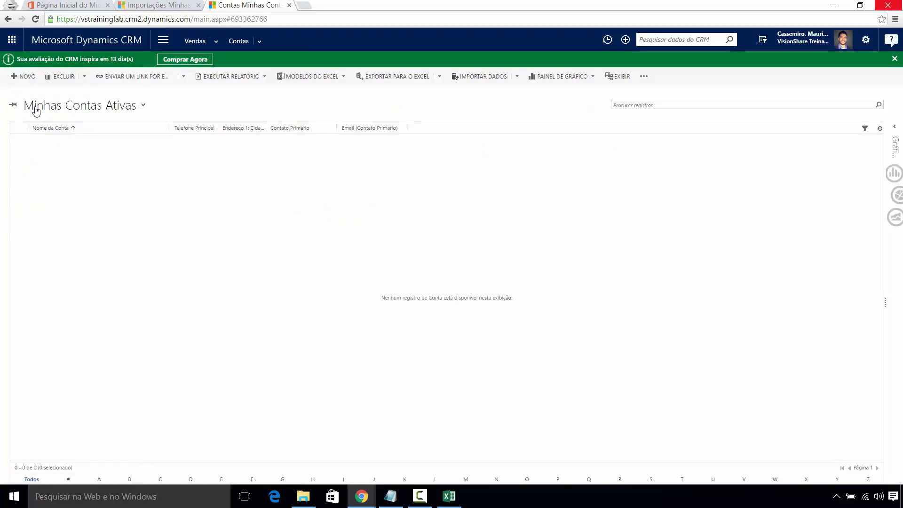
{"action": "left_click", "coordinate": [27, 77]}
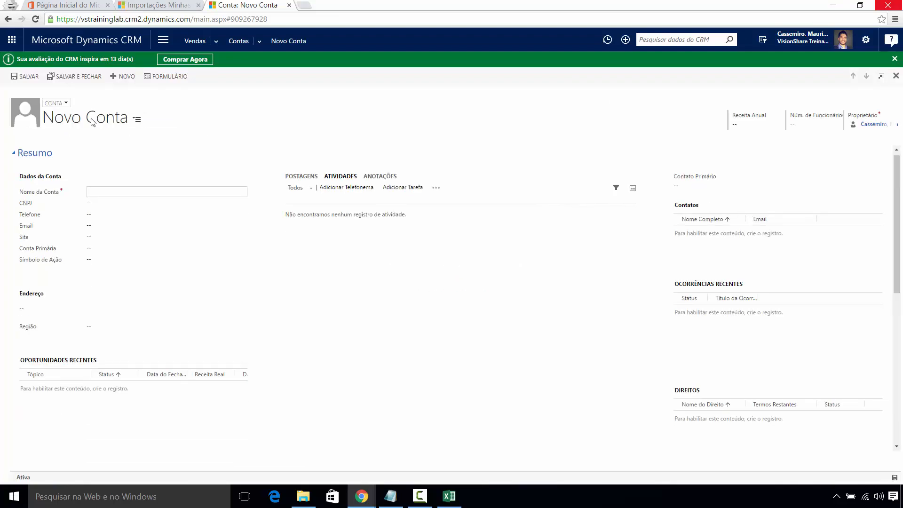
{"action": "left_click", "coordinate": [94, 208]}
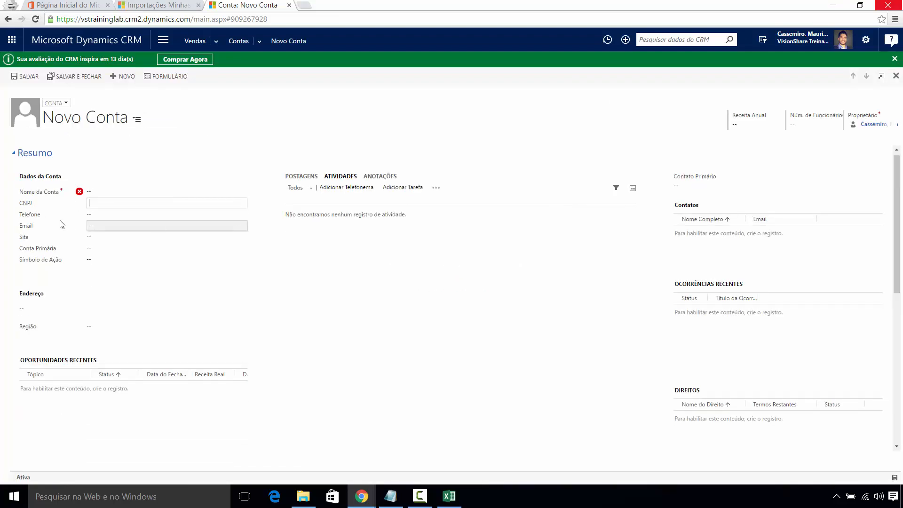
{"action": "left_click", "coordinate": [228, 145]}
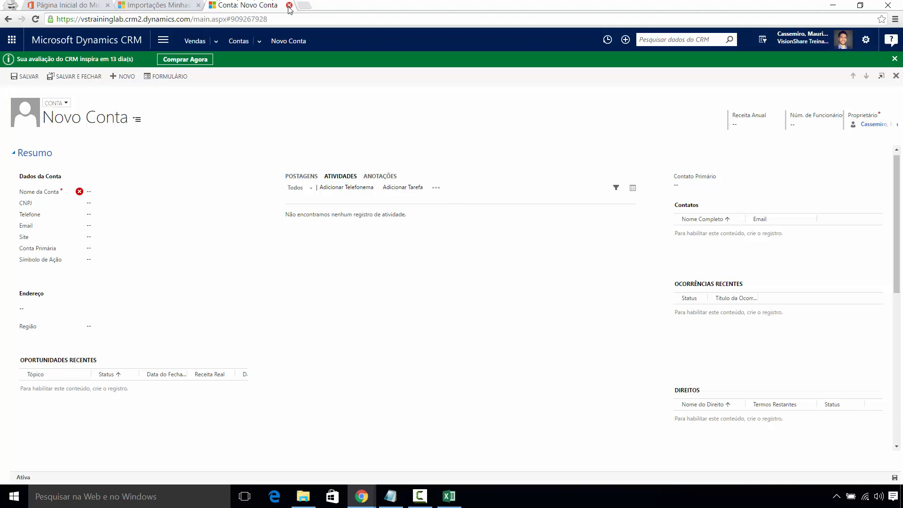
Step: Start a data import from Minhas Importações, upload Empresas.xlsx and advance to the Mapear Campos page
{"action": "left_click", "coordinate": [144, 6]}
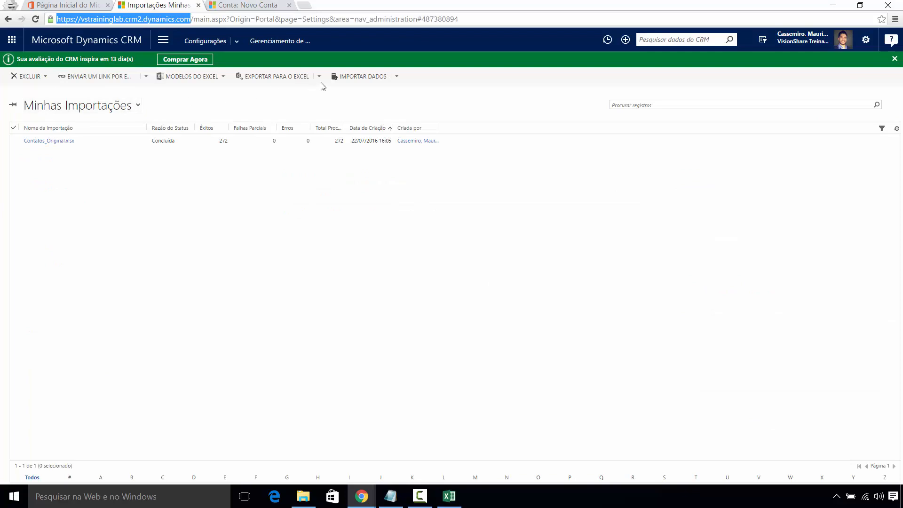
{"action": "left_click", "coordinate": [370, 79]}
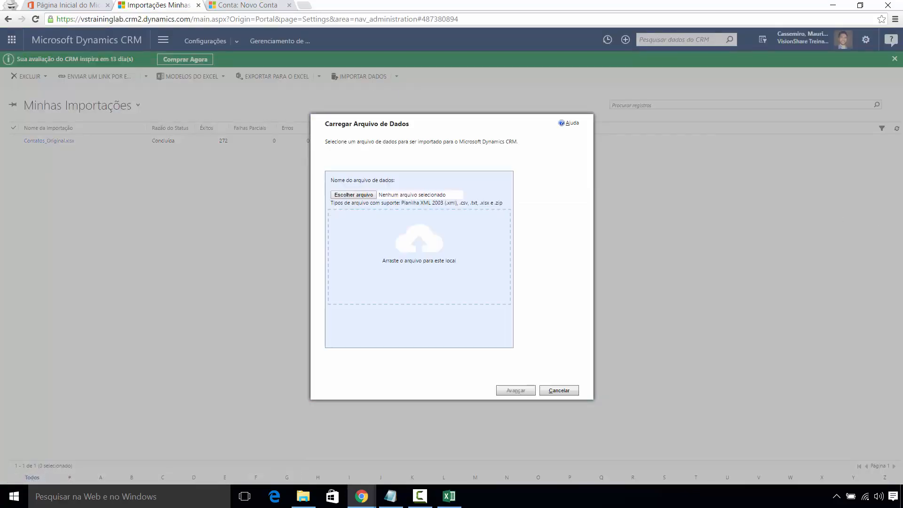
{"action": "left_click", "coordinate": [303, 496]}
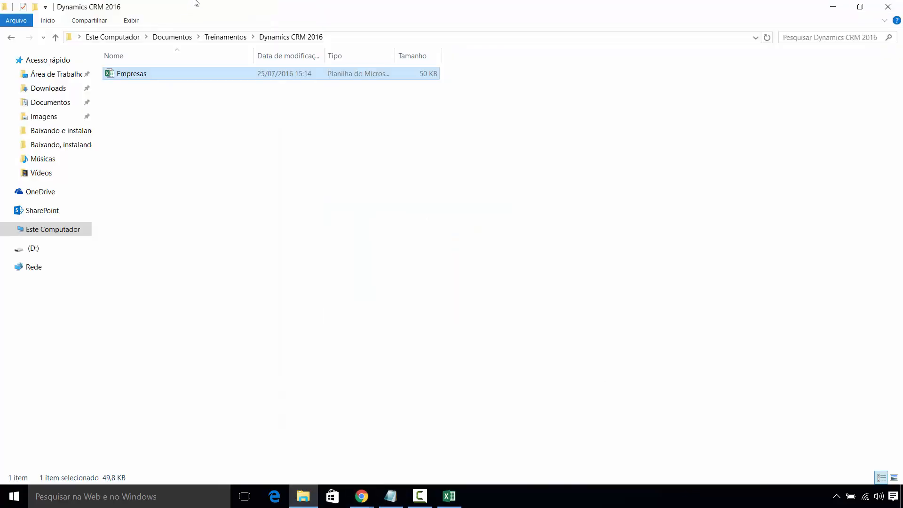
{"action": "left_click_drag", "start_coordinate": [197, 4], "coordinate": [809, 134]}
{"action": "left_click_drag", "start_coordinate": [749, 204], "coordinate": [422, 264]}
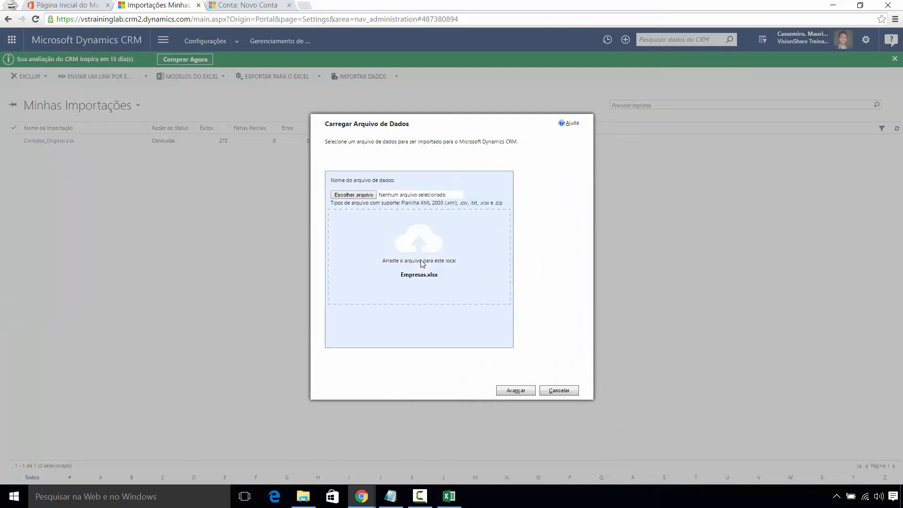
{"action": "left_click", "coordinate": [515, 391]}
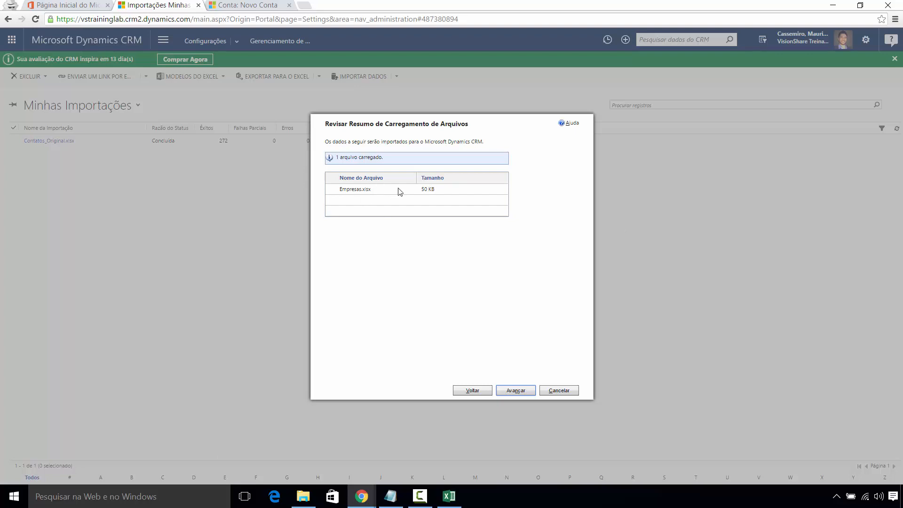
{"action": "left_click", "coordinate": [512, 392]}
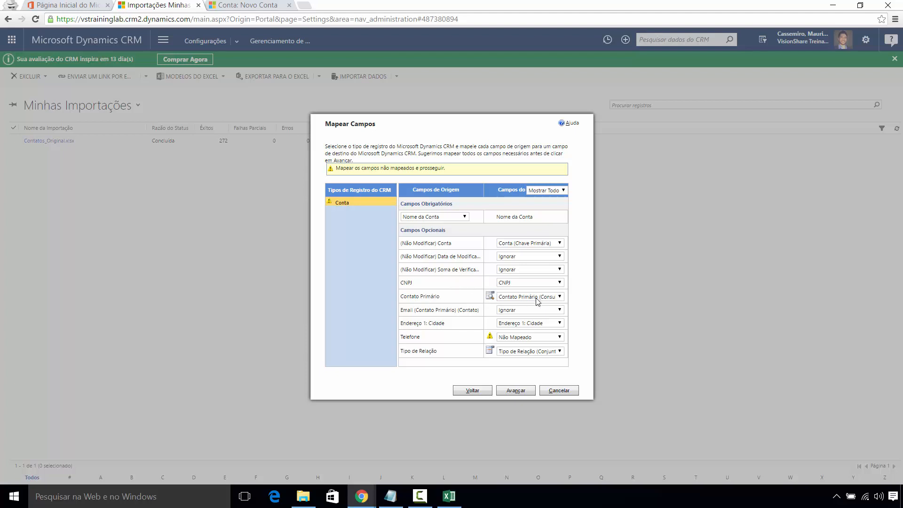
Step: Review the mapping options for Email (Contato Primário) and Telefone, and check the Telefone column in the Empresas workbook in Excel
{"action": "left_click", "coordinate": [509, 310]}
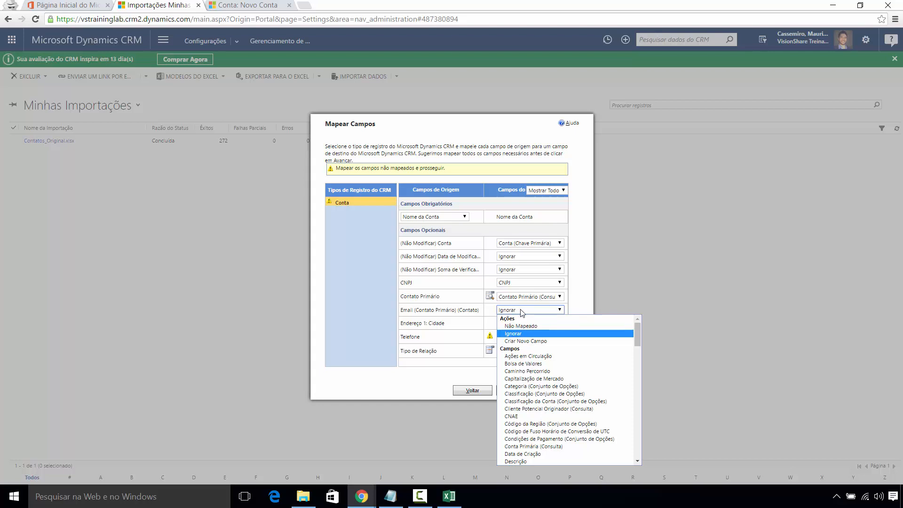
{"action": "left_click", "coordinate": [478, 317]}
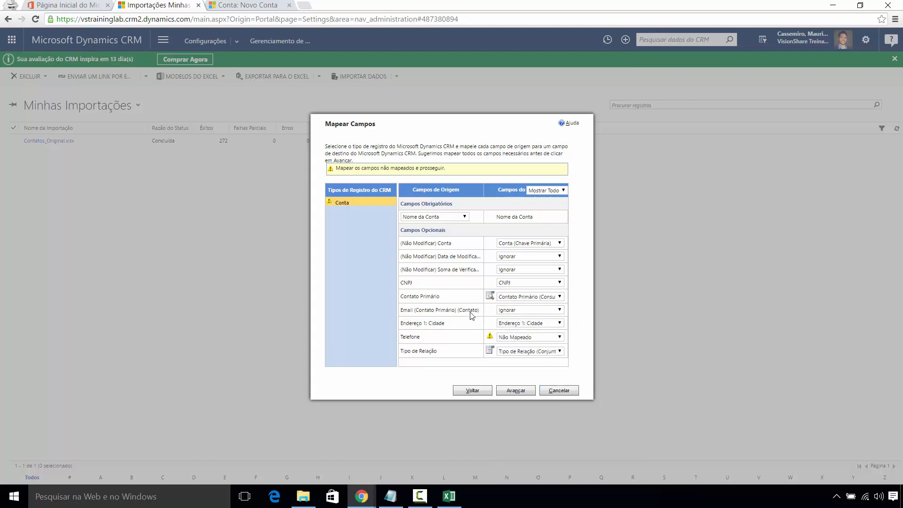
{"action": "left_click", "coordinate": [544, 338]}
{"action": "left_click", "coordinate": [539, 339]}
{"action": "left_click", "coordinate": [449, 497]}
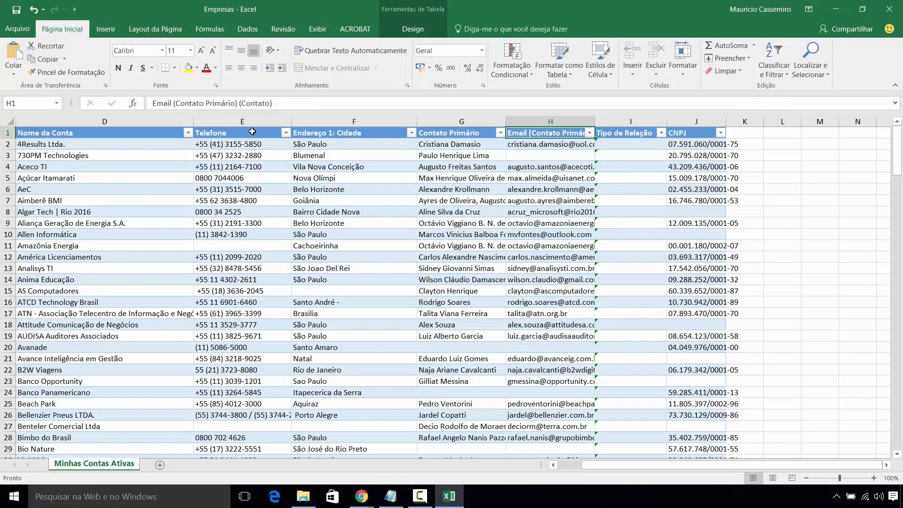
{"action": "left_click", "coordinate": [836, 9]}
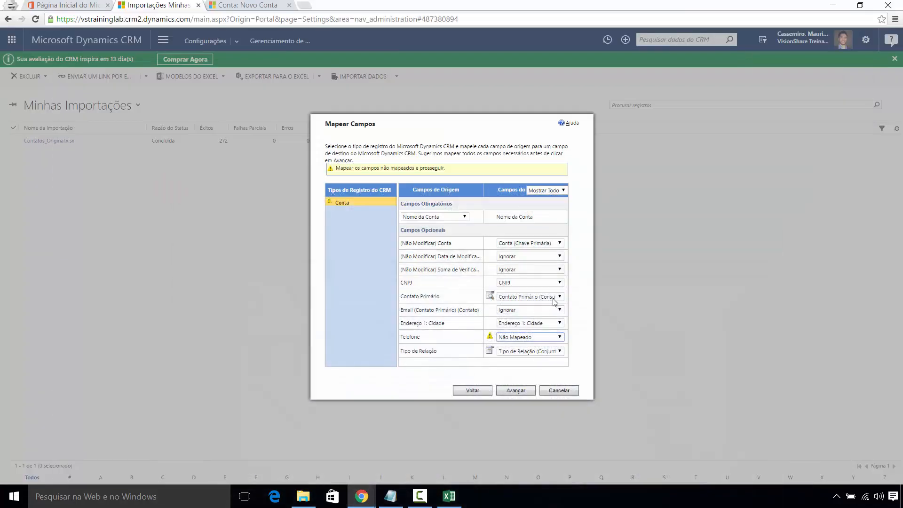
Step: Map the Telefone source field to Telefone Principal
{"action": "left_click", "coordinate": [519, 338]}
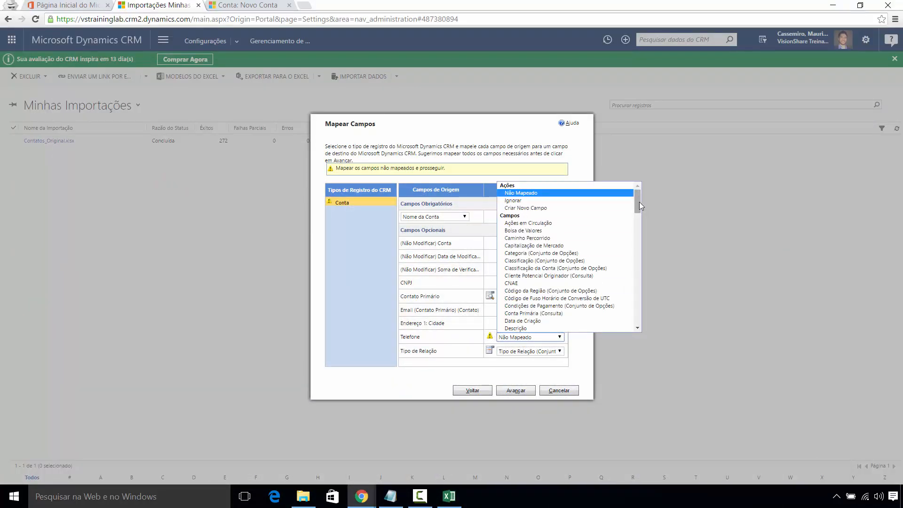
{"action": "left_click_drag", "start_coordinate": [639, 201], "coordinate": [639, 319]}
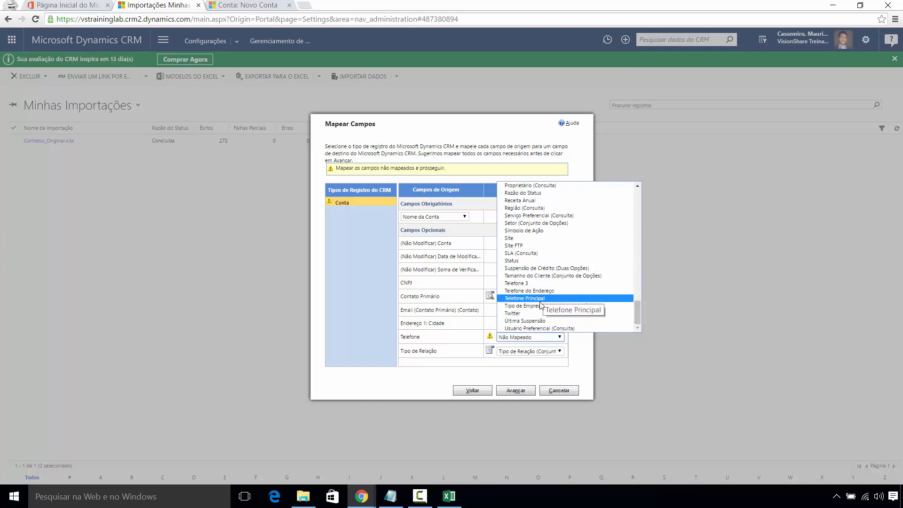
{"action": "left_click", "coordinate": [517, 299]}
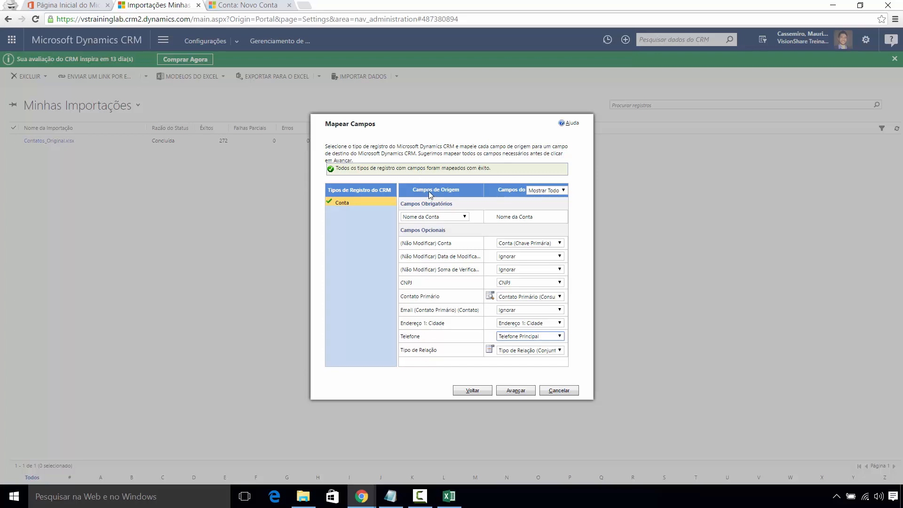
Step: Recheck the Empresas workbook columns in Excel and submit the account import with the current mappings, duplicates disallowed and no data map name
{"action": "left_click", "coordinate": [451, 495]}
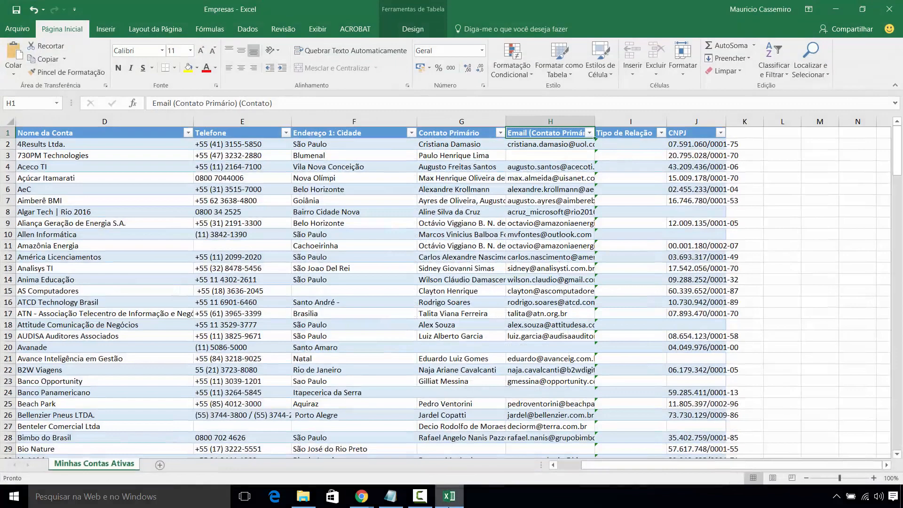
{"action": "left_click", "coordinate": [452, 503]}
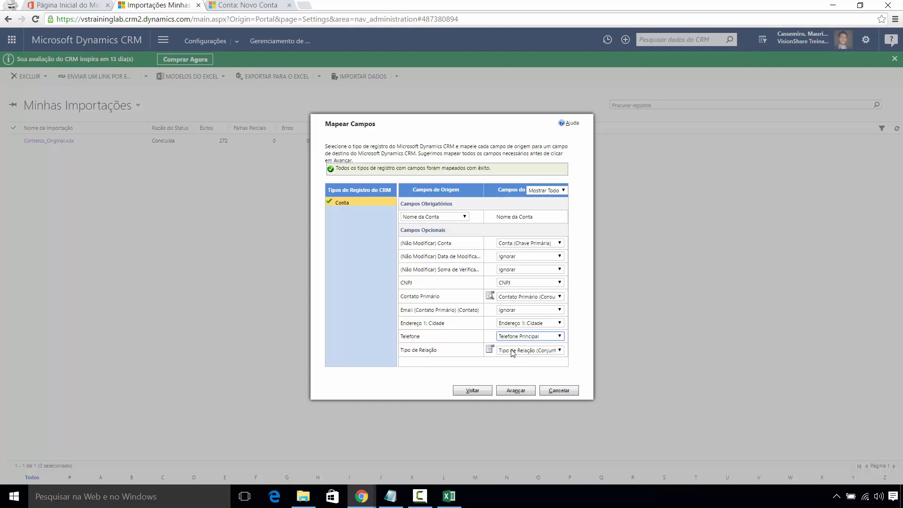
{"action": "left_click", "coordinate": [517, 392]}
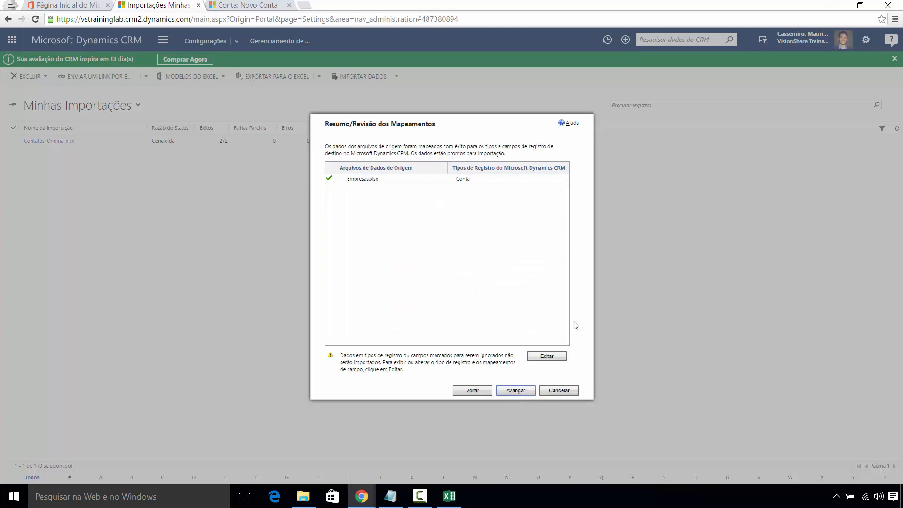
{"action": "left_click", "coordinate": [516, 393]}
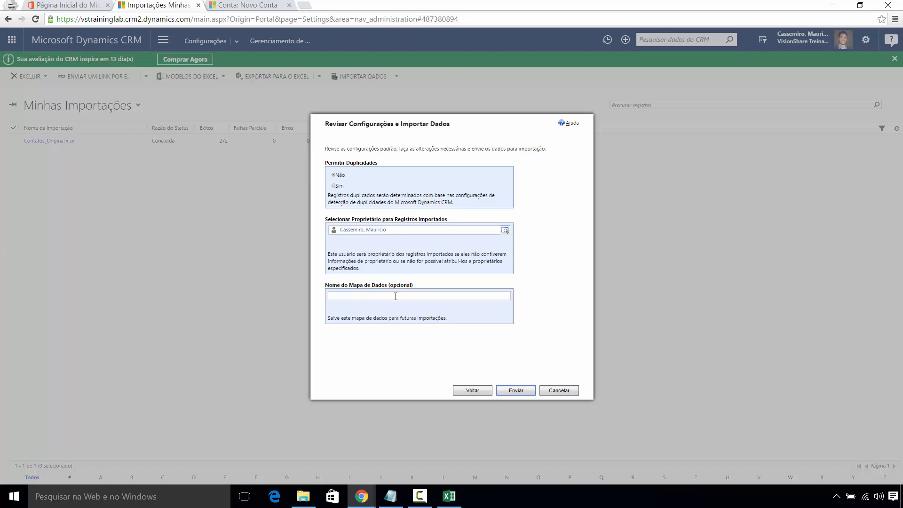
{"action": "left_click", "coordinate": [370, 296]}
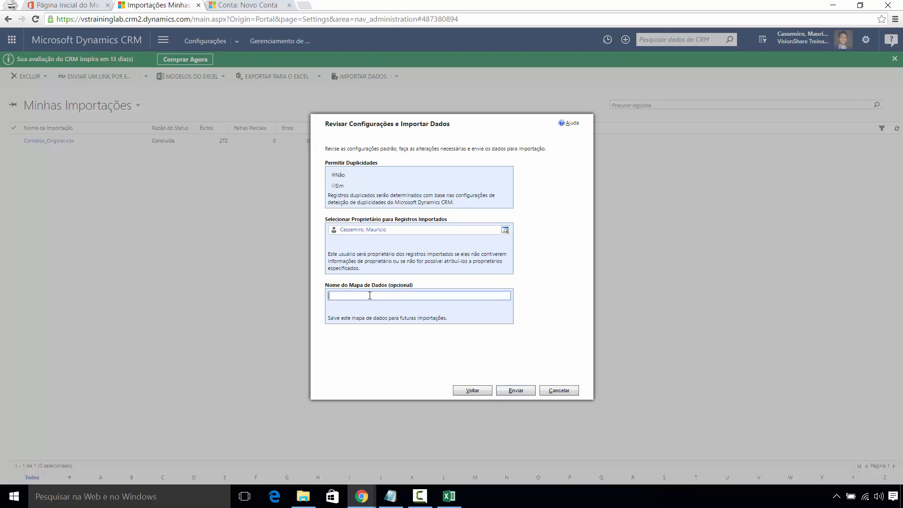
{"action": "left_click", "coordinate": [516, 391]}
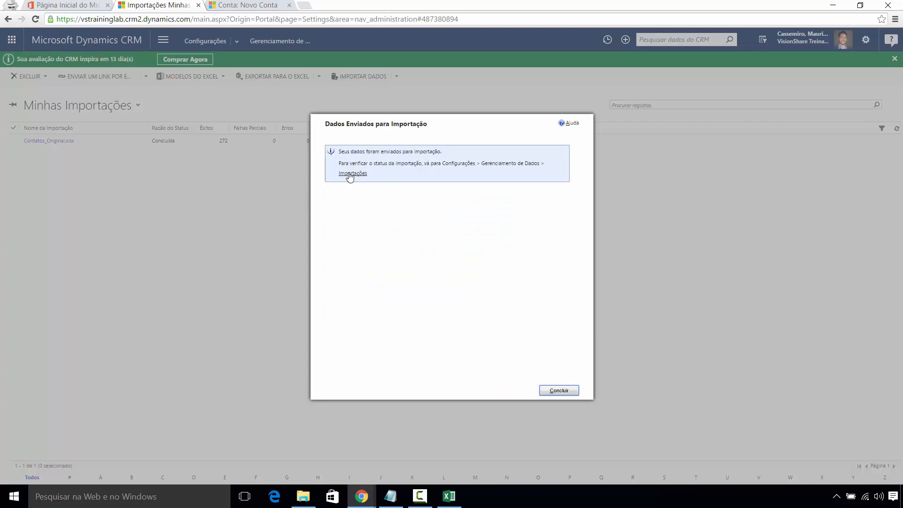
Step: Open the Importações list from the import confirmation in a maximized window and widen the Data de Criação column
{"action": "left_click", "coordinate": [349, 176]}
{"action": "left_click", "coordinate": [626, 101]}
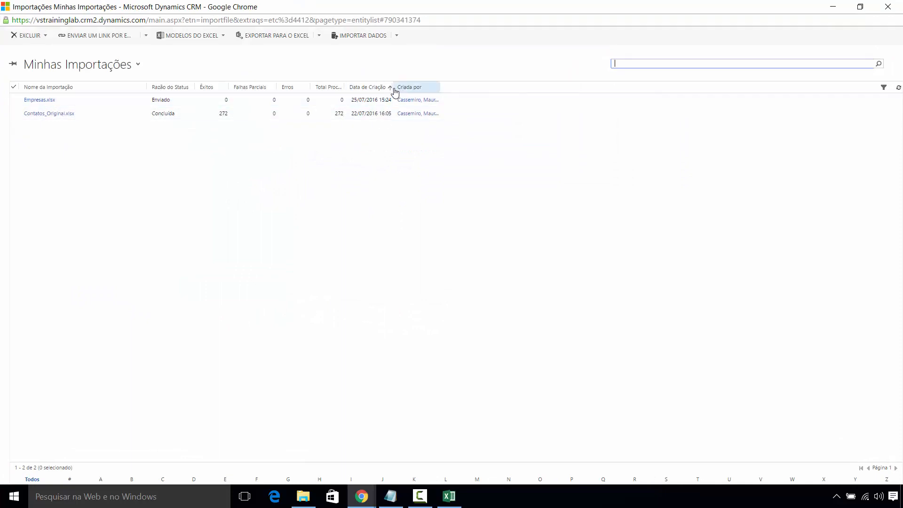
{"action": "left_click_drag", "start_coordinate": [393, 87], "coordinate": [472, 87]}
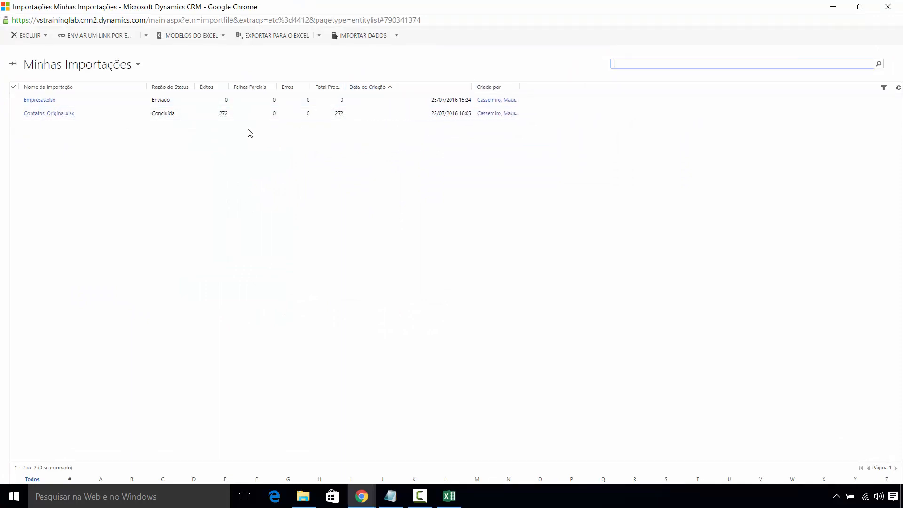
Step: Refresh the Minhas Importações list repeatedly to monitor the newest Empresas import until it finishes processing
{"action": "right_click", "coordinate": [172, 99]}
{"action": "left_click", "coordinate": [209, 162]}
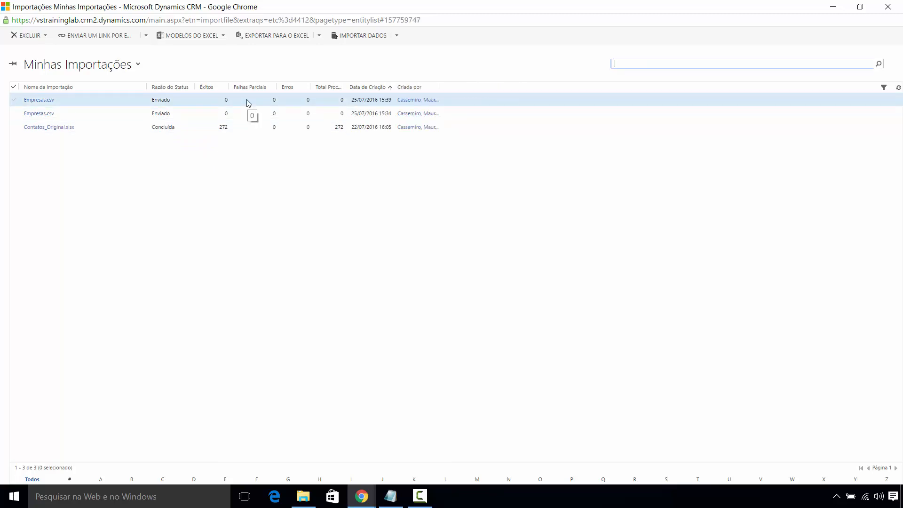
{"action": "right_click", "coordinate": [249, 103]}
{"action": "left_click", "coordinate": [279, 163]}
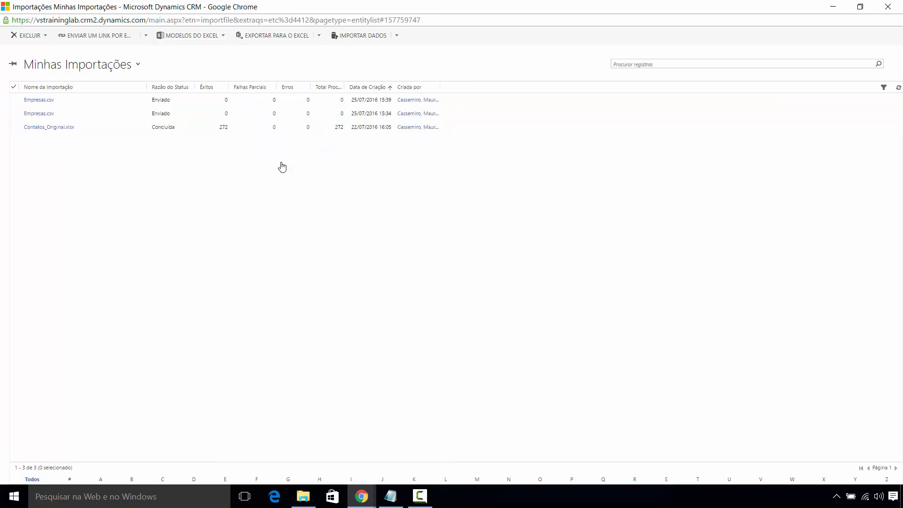
{"action": "right_click", "coordinate": [296, 101]}
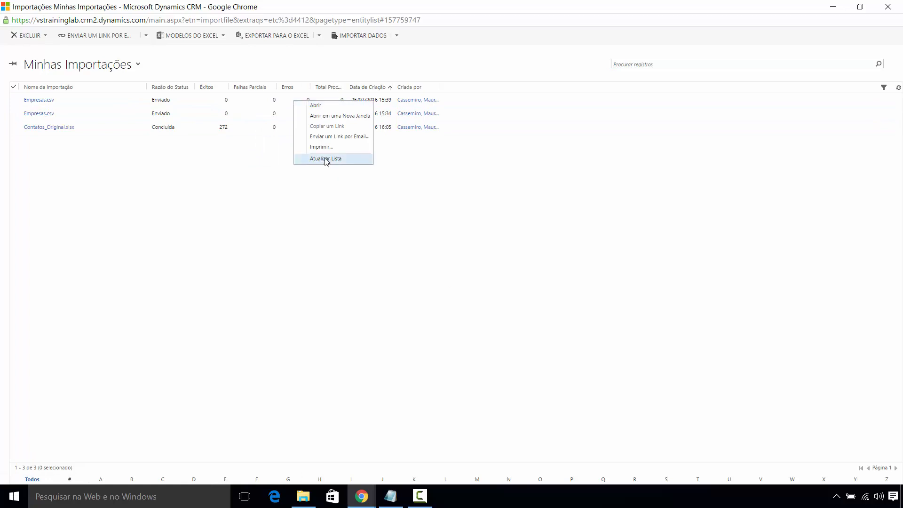
{"action": "left_click", "coordinate": [325, 158]}
{"action": "right_click", "coordinate": [321, 100]}
{"action": "left_click", "coordinate": [358, 160]}
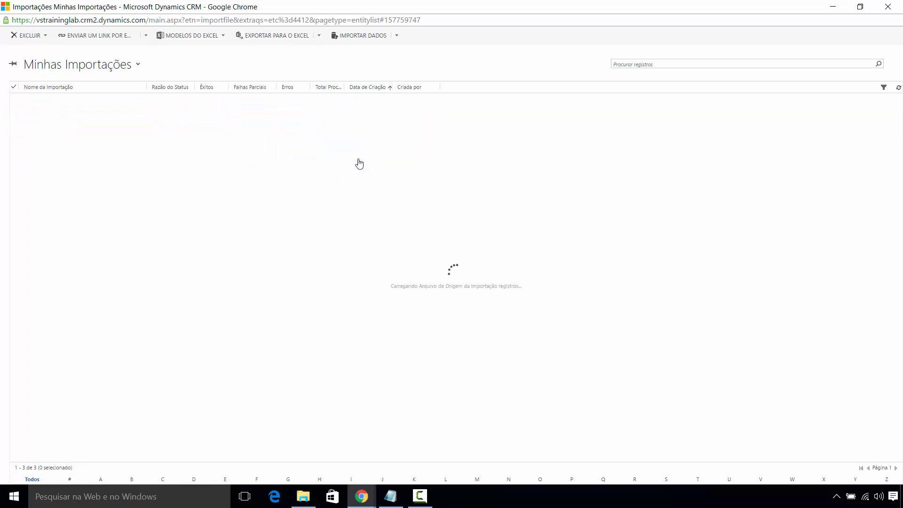
{"action": "right_click", "coordinate": [325, 101]}
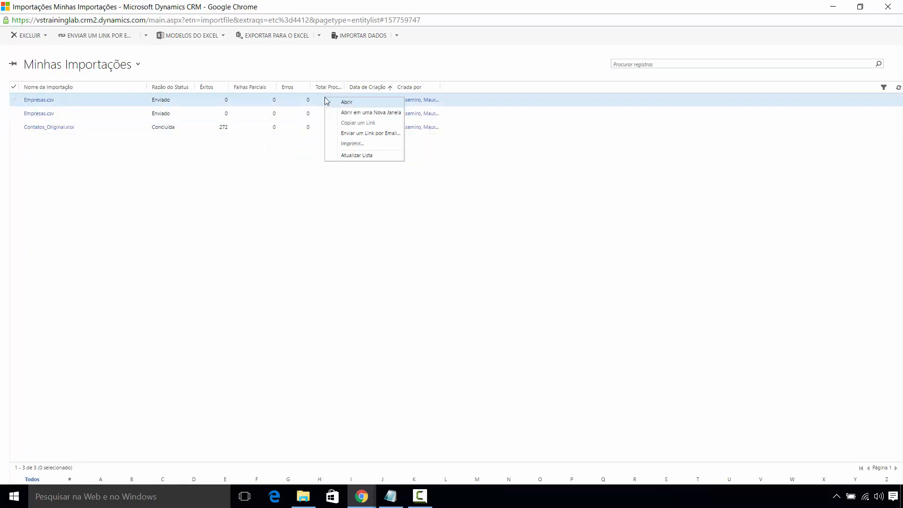
{"action": "left_click", "coordinate": [356, 157]}
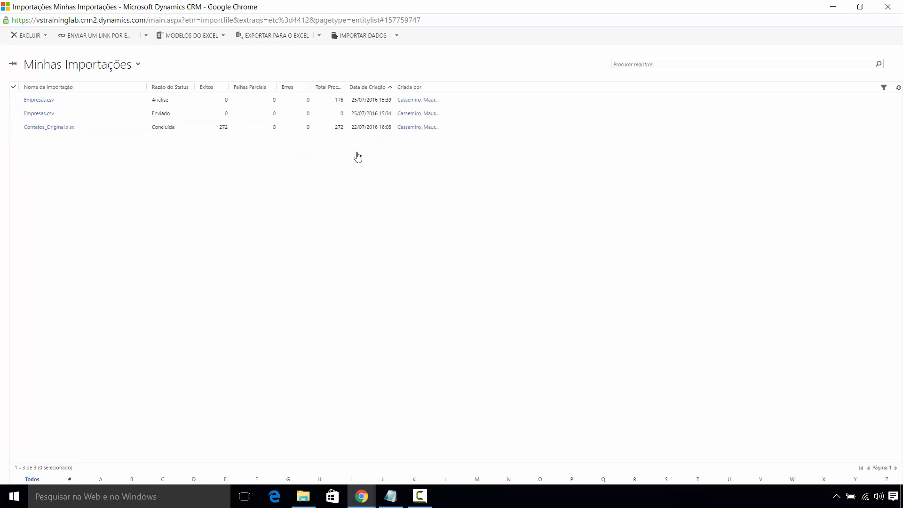
{"action": "right_click", "coordinate": [328, 103]}
{"action": "left_click", "coordinate": [356, 159]}
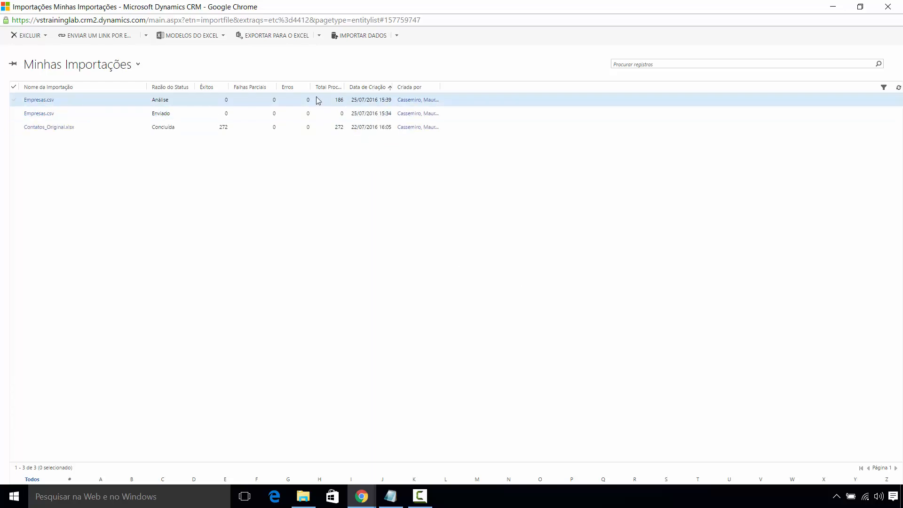
{"action": "right_click", "coordinate": [322, 103]}
{"action": "left_click", "coordinate": [353, 160]}
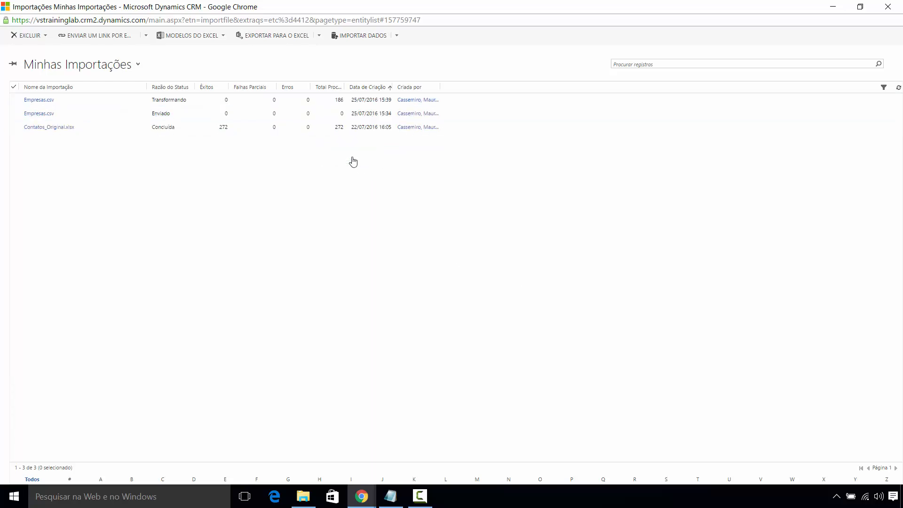
{"action": "right_click", "coordinate": [329, 100]}
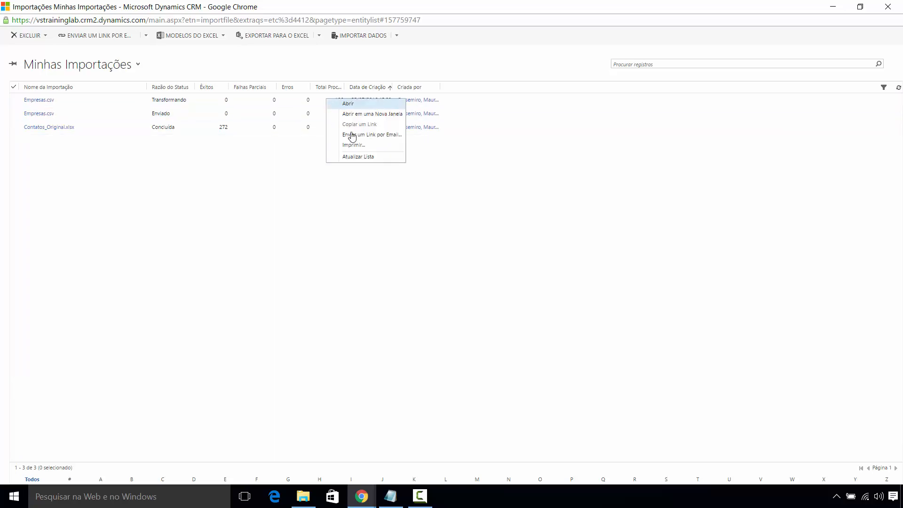
{"action": "left_click", "coordinate": [356, 160]}
{"action": "right_click", "coordinate": [326, 101]}
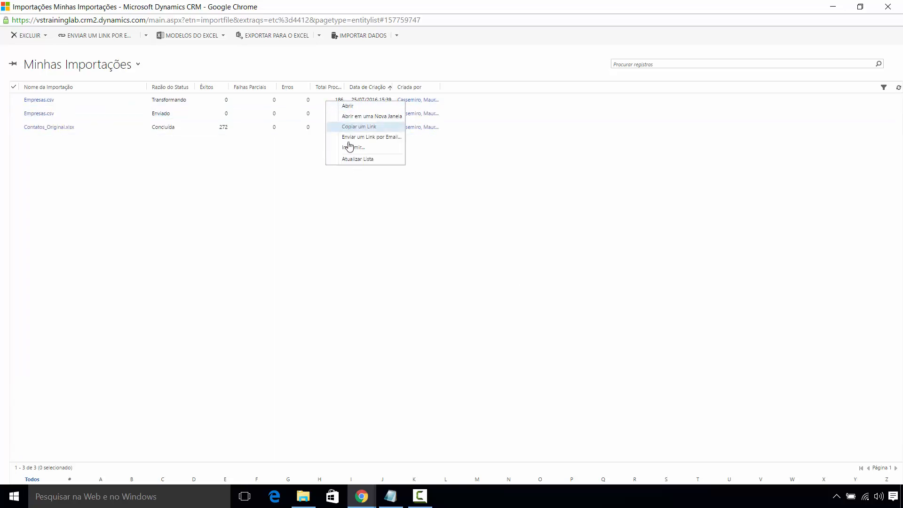
{"action": "left_click", "coordinate": [349, 160]}
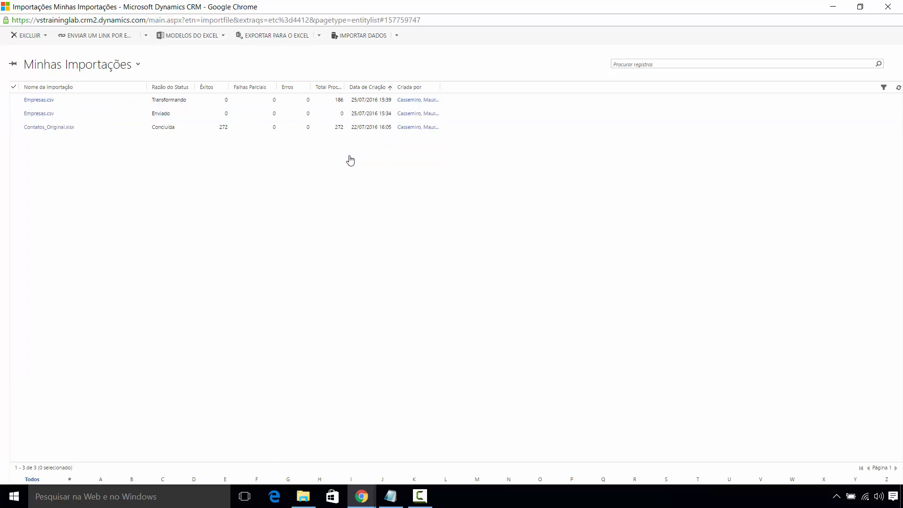
{"action": "right_click", "coordinate": [332, 100]}
{"action": "left_click", "coordinate": [364, 156]}
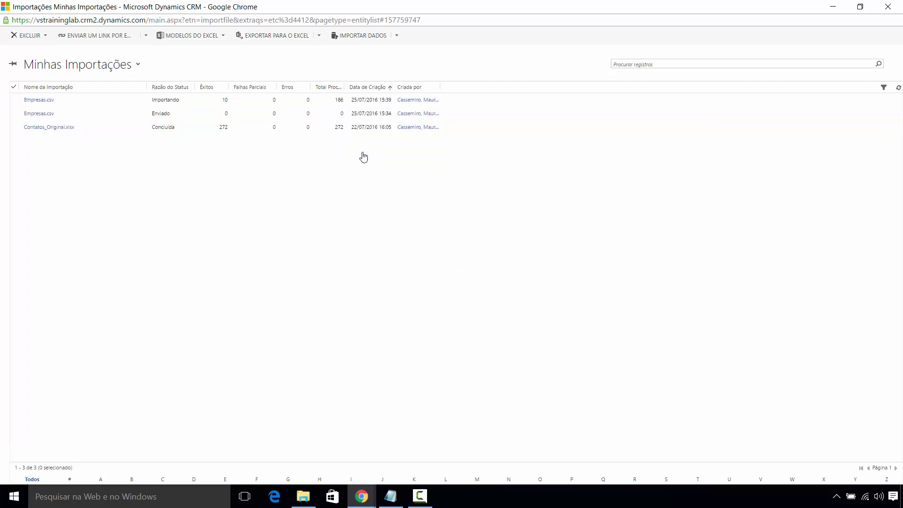
{"action": "right_click", "coordinate": [330, 101]}
{"action": "left_click", "coordinate": [356, 160]}
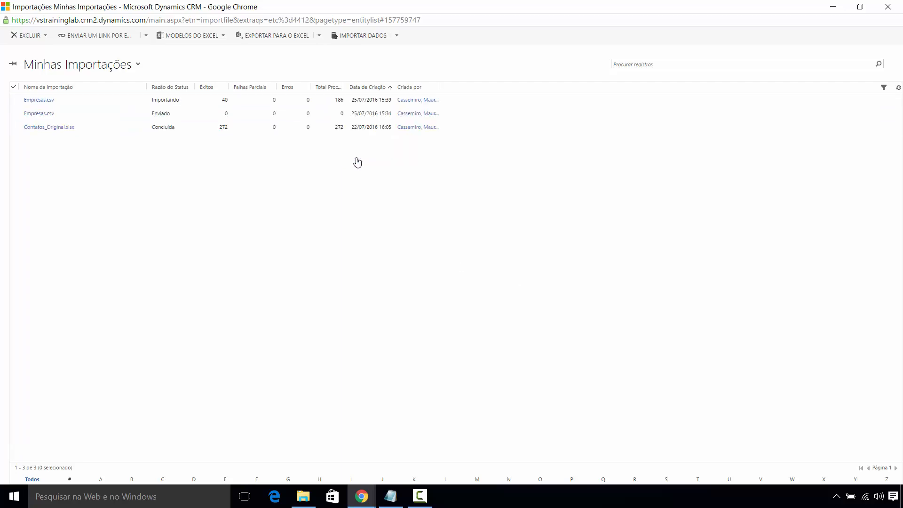
{"action": "right_click", "coordinate": [318, 103]}
{"action": "left_click", "coordinate": [349, 161]}
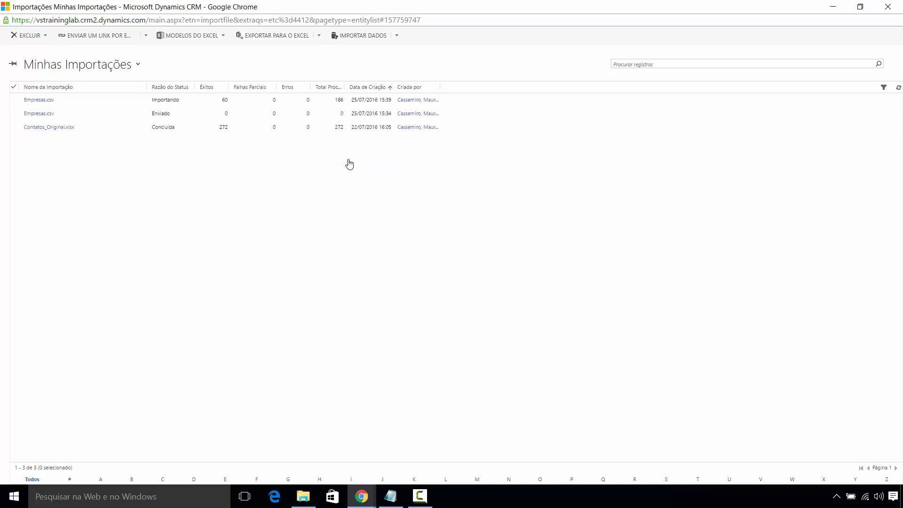
{"action": "right_click", "coordinate": [312, 101]}
{"action": "left_click", "coordinate": [342, 159]}
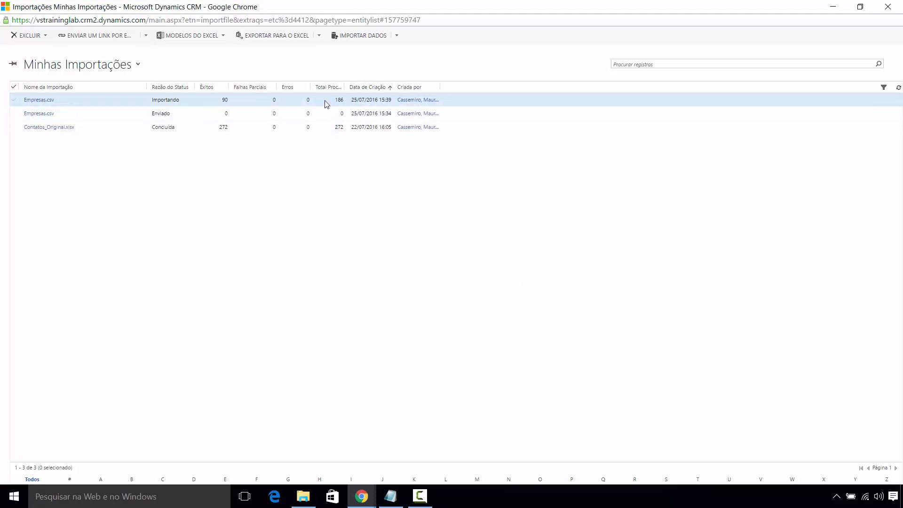
{"action": "right_click", "coordinate": [326, 102]}
{"action": "left_click", "coordinate": [357, 161]}
{"action": "right_click", "coordinate": [323, 104]}
{"action": "left_click", "coordinate": [356, 161]}
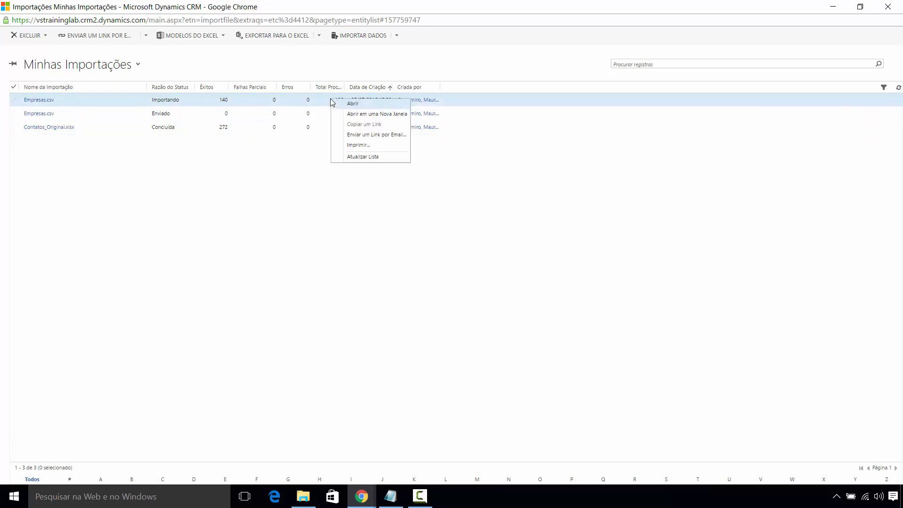
{"action": "left_click", "coordinate": [365, 158]}
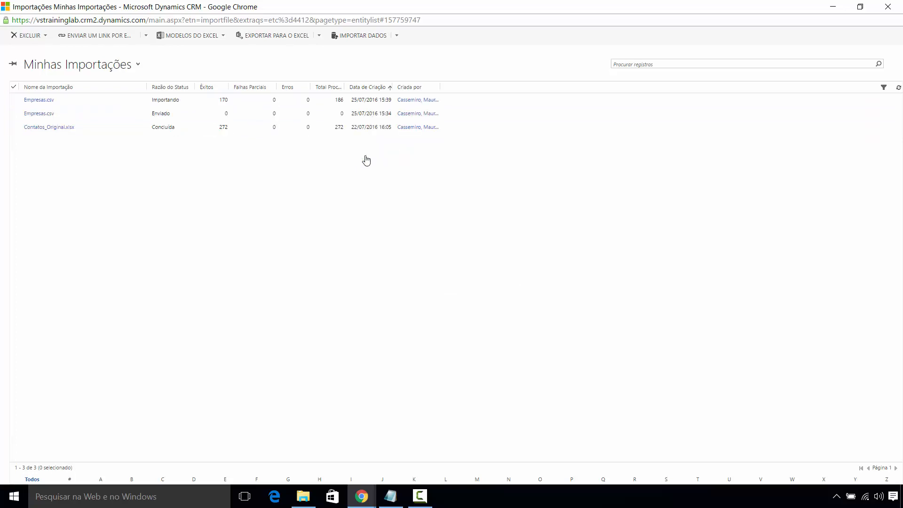
{"action": "right_click", "coordinate": [331, 102]}
{"action": "left_click", "coordinate": [365, 160]}
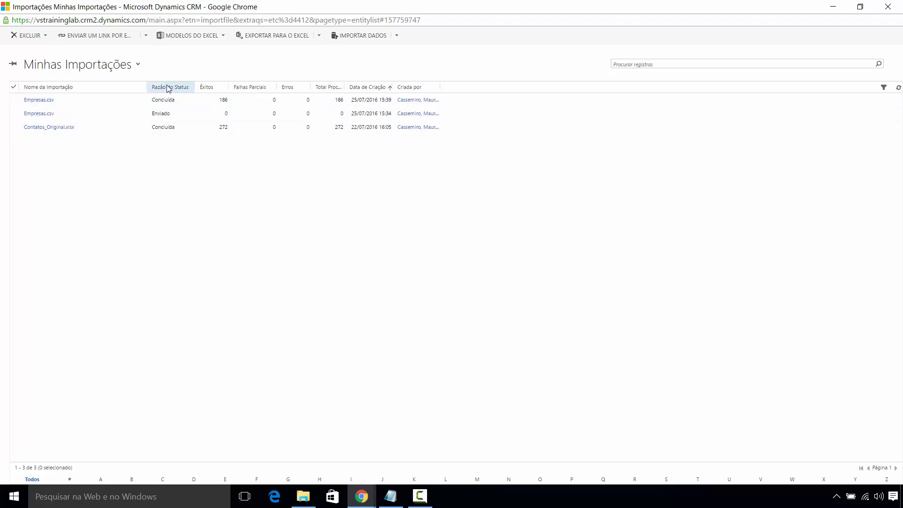
Step: Close the import status window and wizard, and show the accounts list in the Contas Ativas view to check the imported companies
{"action": "left_click", "coordinate": [890, 11]}
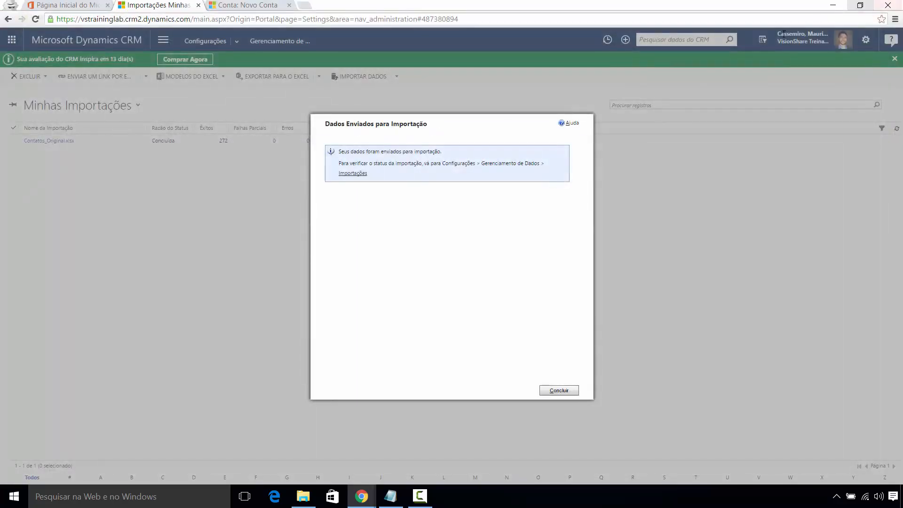
{"action": "left_click", "coordinate": [556, 389]}
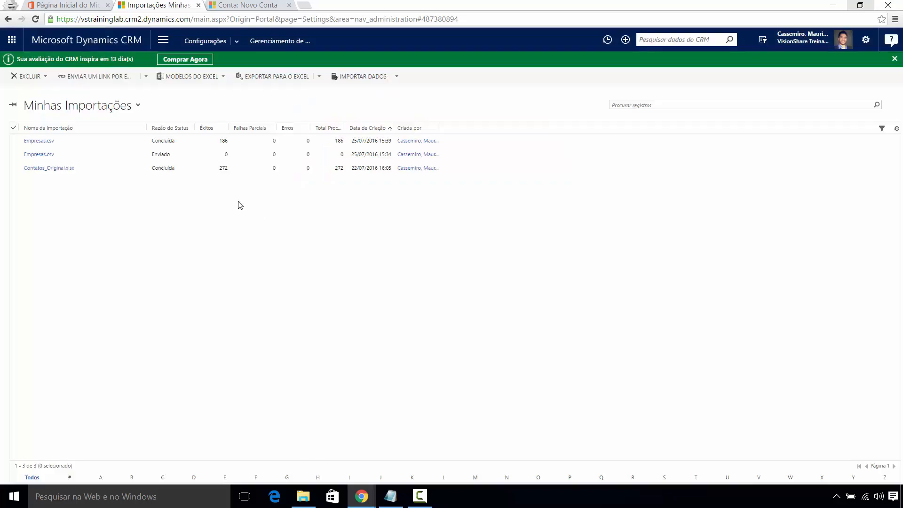
{"action": "left_click", "coordinate": [226, 6]}
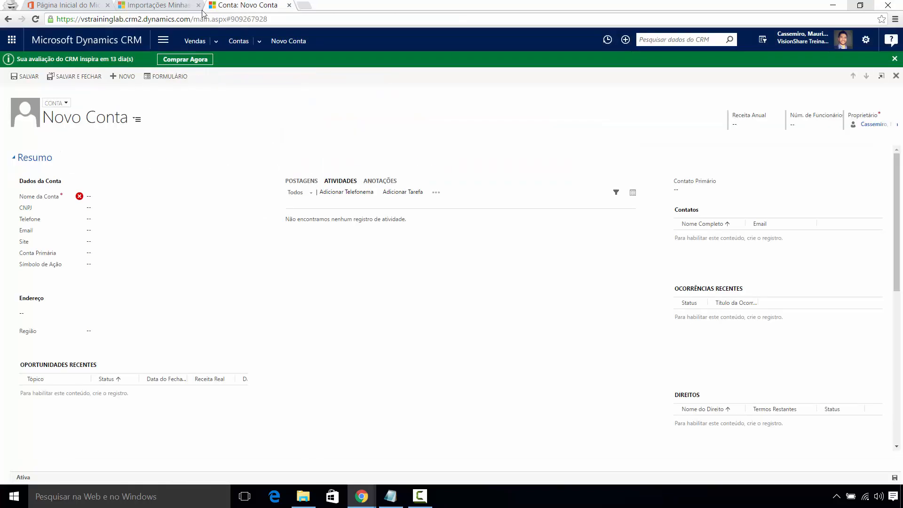
{"action": "left_click", "coordinate": [238, 41]}
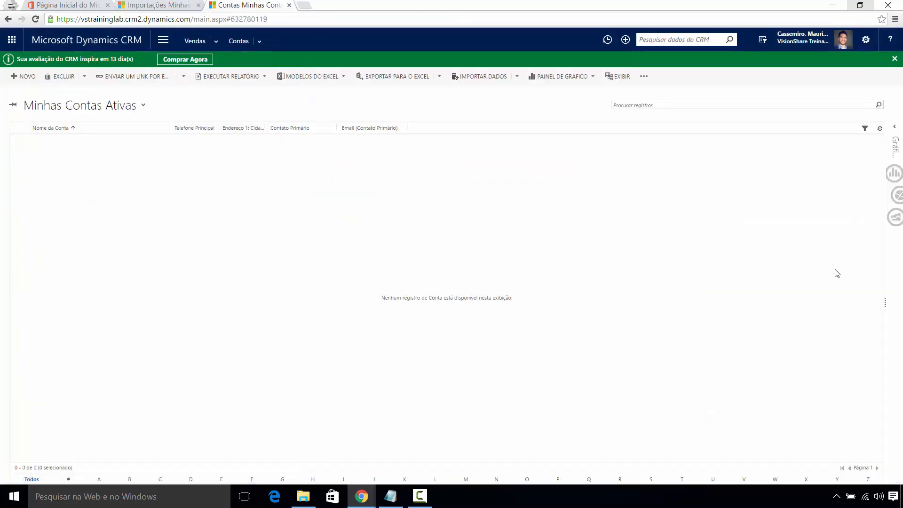
{"action": "left_click", "coordinate": [141, 109]}
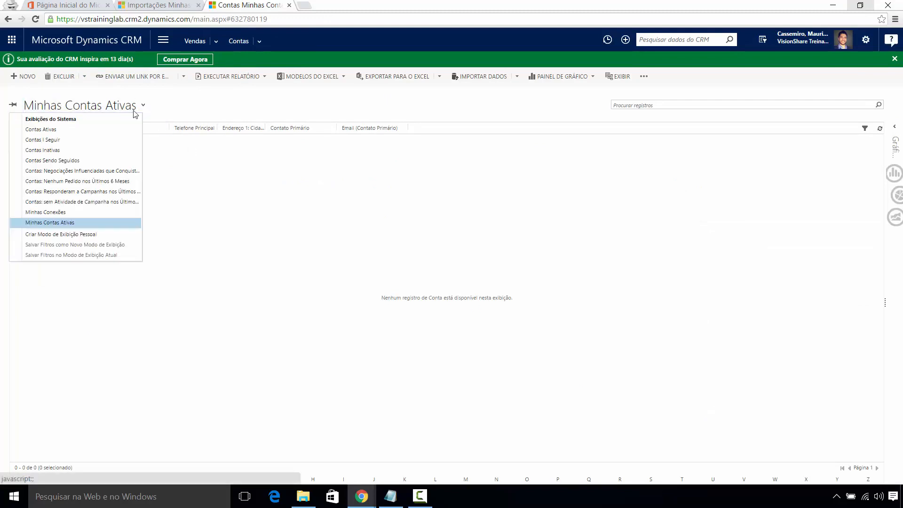
{"action": "left_click", "coordinate": [48, 130]}
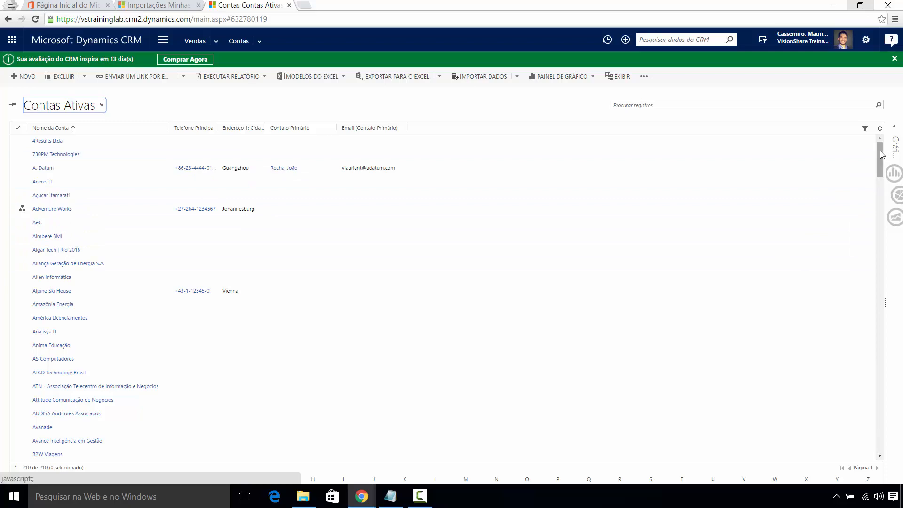
{"action": "left_click_drag", "start_coordinate": [882, 155], "coordinate": [902, 107]}
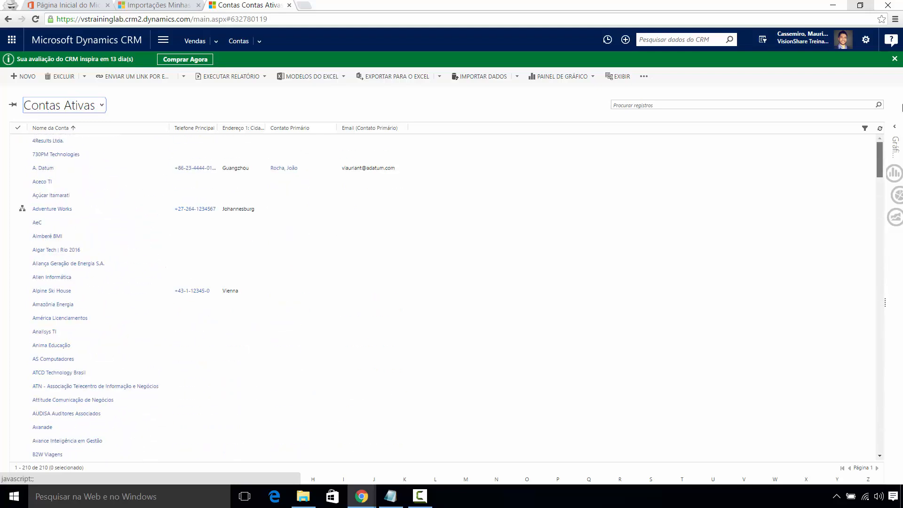